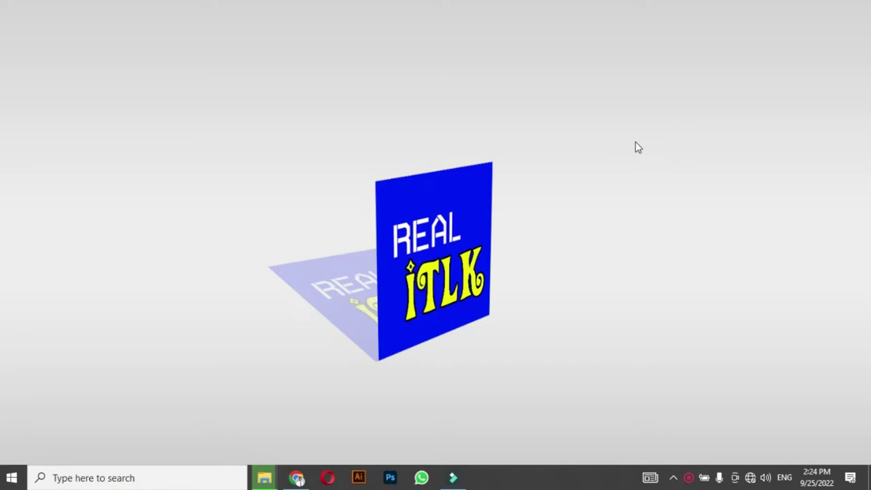
Find Word 2013 through the Windows taskbar search and launch it.
{"action": "left_click", "coordinate": [98, 478]}
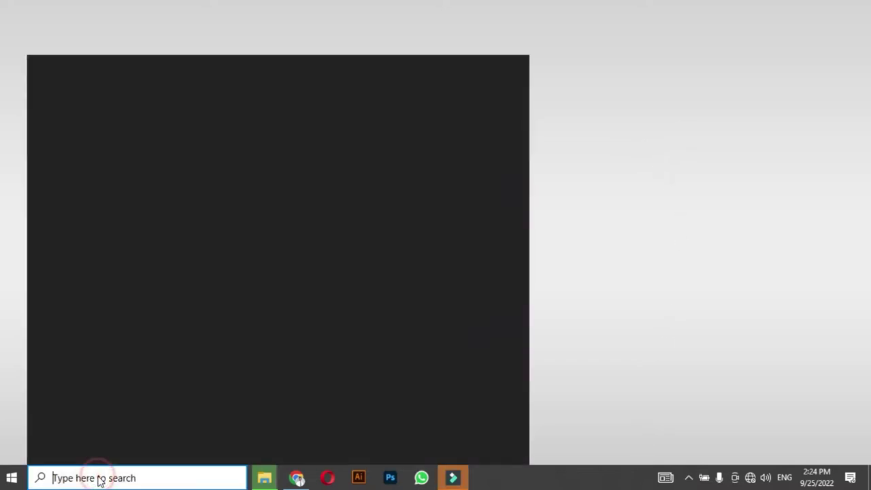
{"action": "type", "text": "word"}
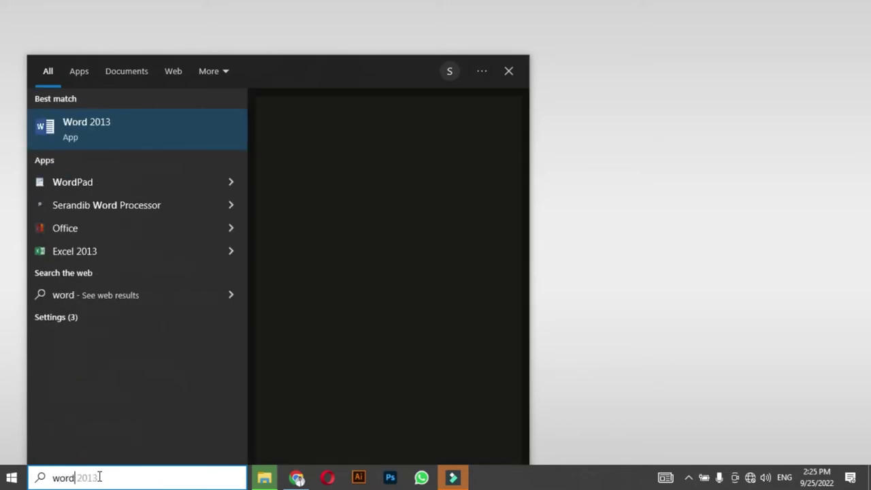
{"action": "key", "text": "Return"}
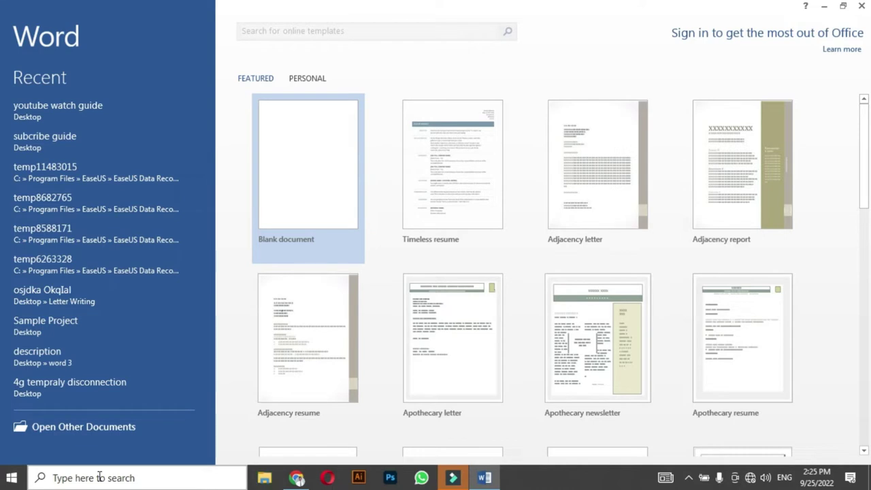
Start a new blank document from the Word start screen.
{"action": "left_click", "coordinate": [262, 221]}
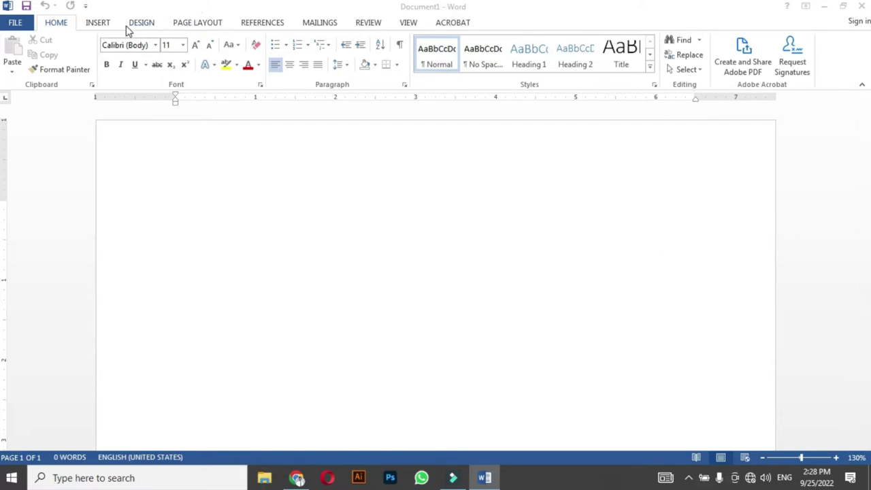
Zoom out to about 32% to see the whole page, then show Page Layout.
{"action": "scroll", "coordinate": [228, 184], "scroll_direction": "down", "scroll_amount": 5}
{"action": "scroll", "coordinate": [265, 269], "scroll_direction": "down", "scroll_amount": 5}
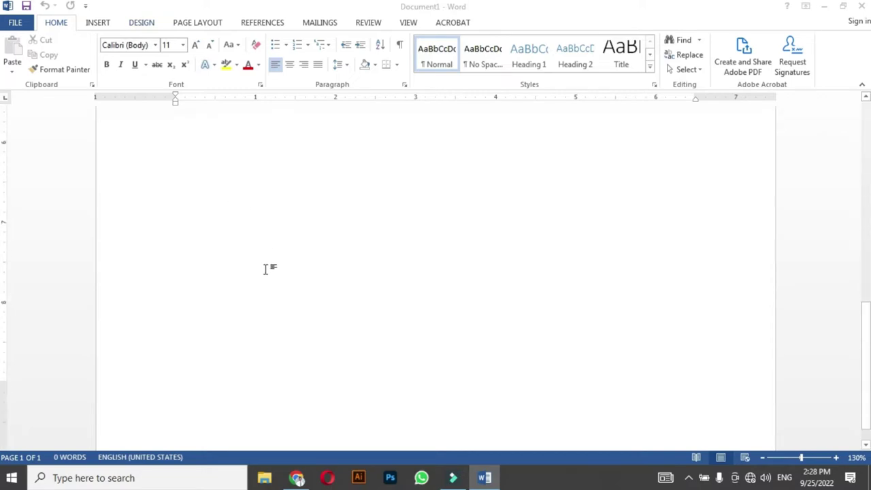
{"action": "left_click", "coordinate": [786, 461]}
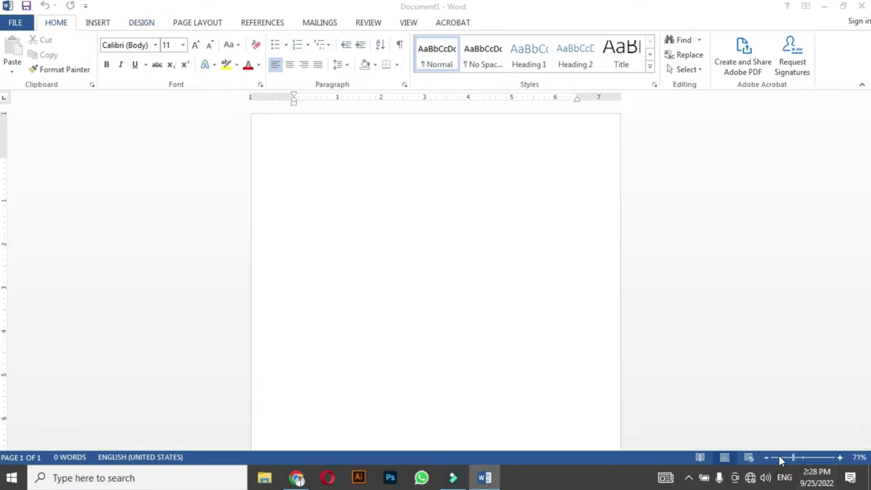
{"action": "left_click", "coordinate": [780, 458]}
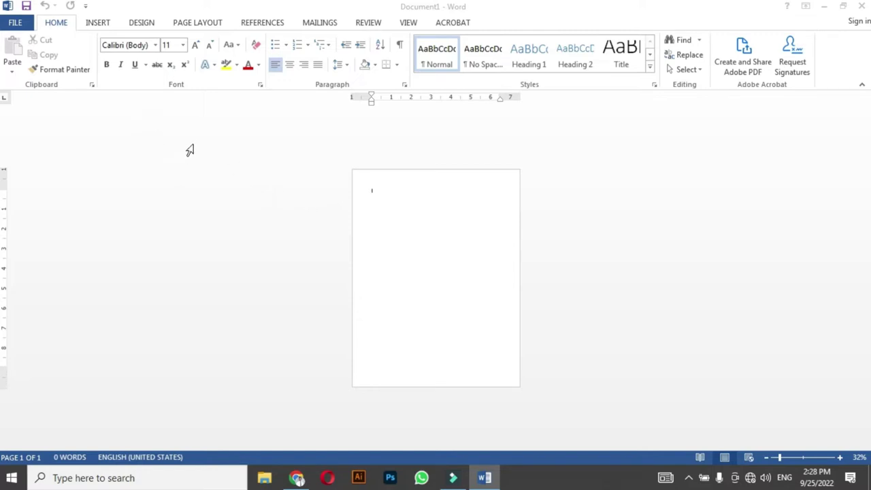
{"action": "left_click", "coordinate": [208, 23]}
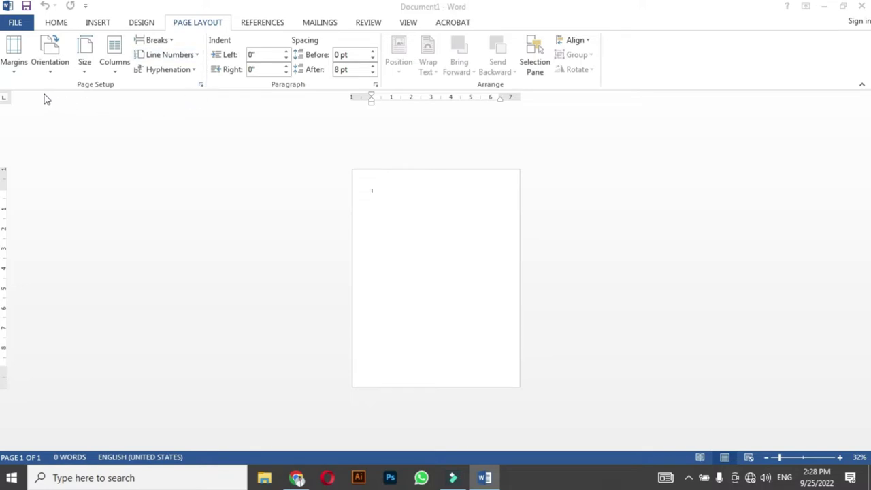
Set the paper size to A4 (8.27" x 11.69").
{"action": "left_click", "coordinate": [87, 73]}
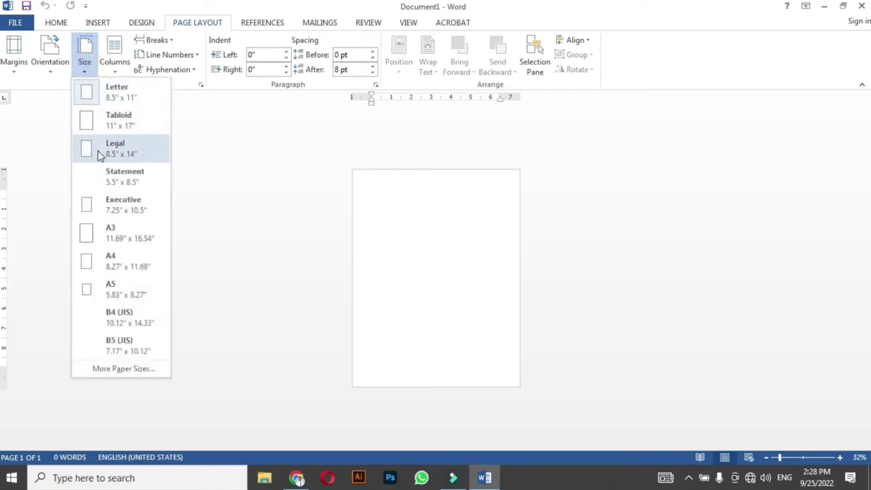
{"action": "left_click", "coordinate": [104, 262]}
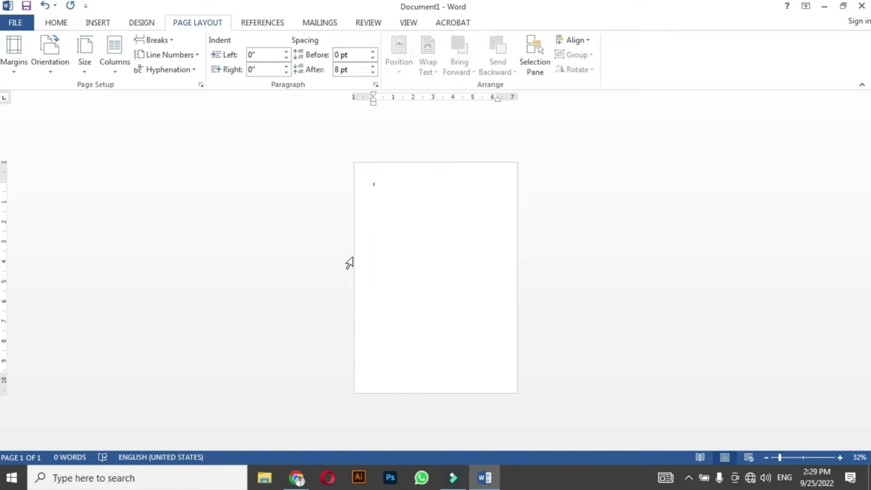
{"action": "left_click", "coordinate": [645, 230]}
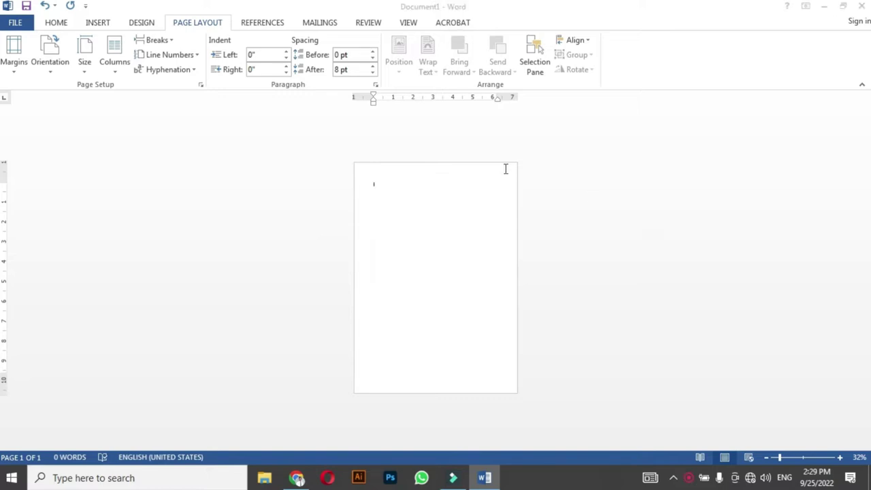
{"action": "left_click", "coordinate": [790, 458]}
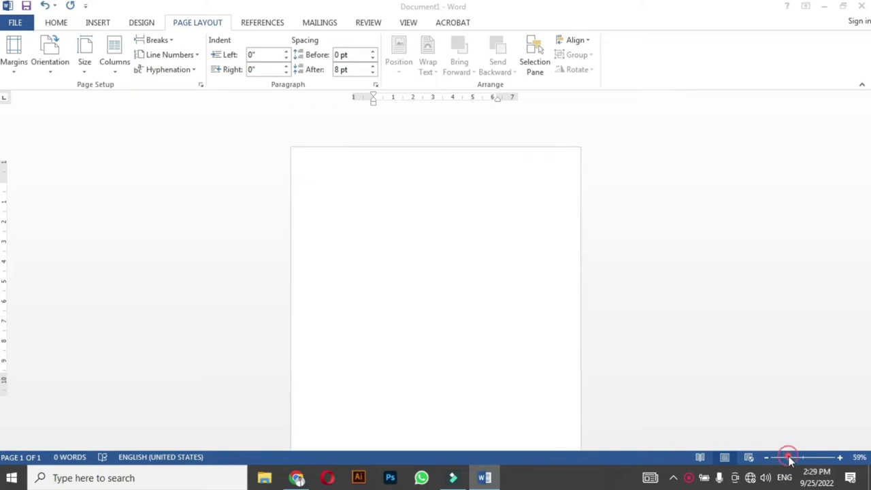
{"action": "left_click", "coordinate": [321, 151]}
{"action": "double_click", "coordinate": [321, 151]}
{"action": "left_click", "coordinate": [320, 151]}
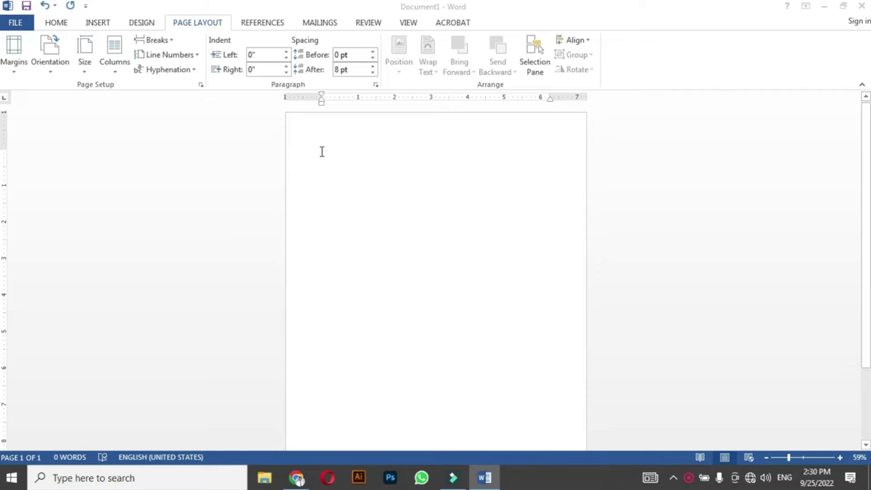
{"action": "left_click", "coordinate": [322, 152]}
{"action": "left_click", "coordinate": [333, 174]}
{"action": "scroll", "coordinate": [547, 278], "scroll_direction": "down", "scroll_amount": 1}
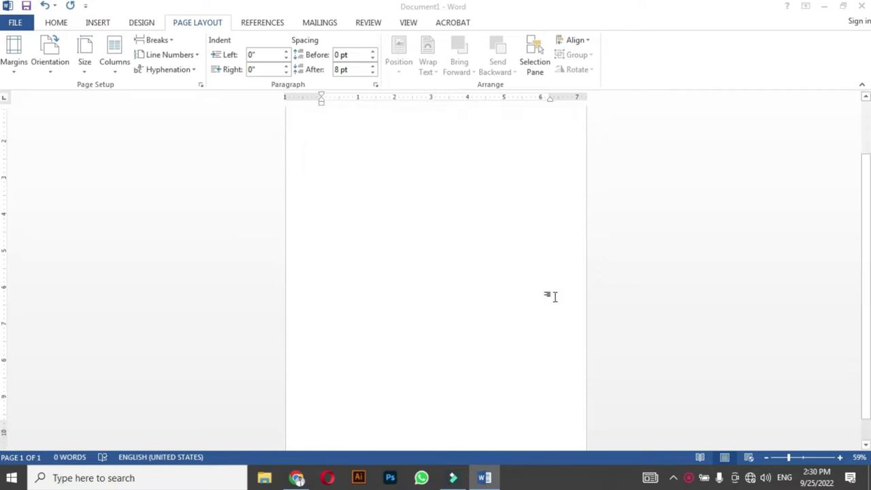
{"action": "scroll", "coordinate": [443, 352], "scroll_direction": "up", "scroll_amount": 1}
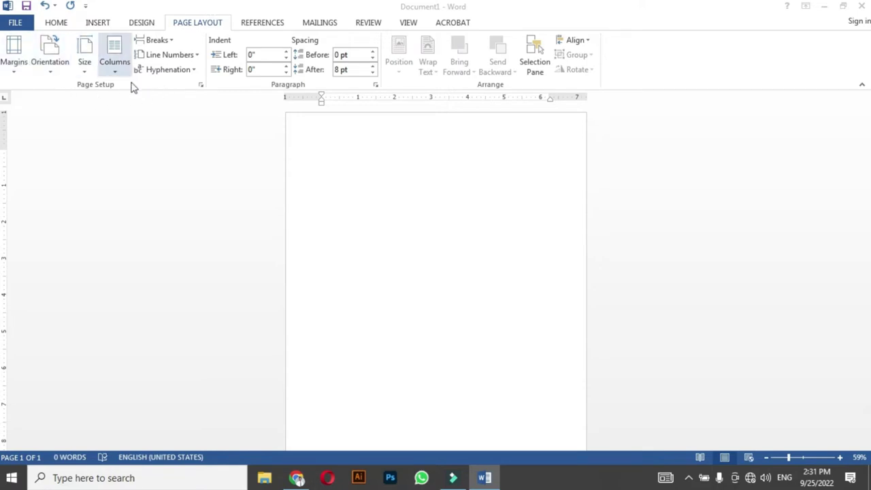
Apply the Normal 1-inch margin preset and zoom back to near full size.
{"action": "left_click", "coordinate": [12, 75]}
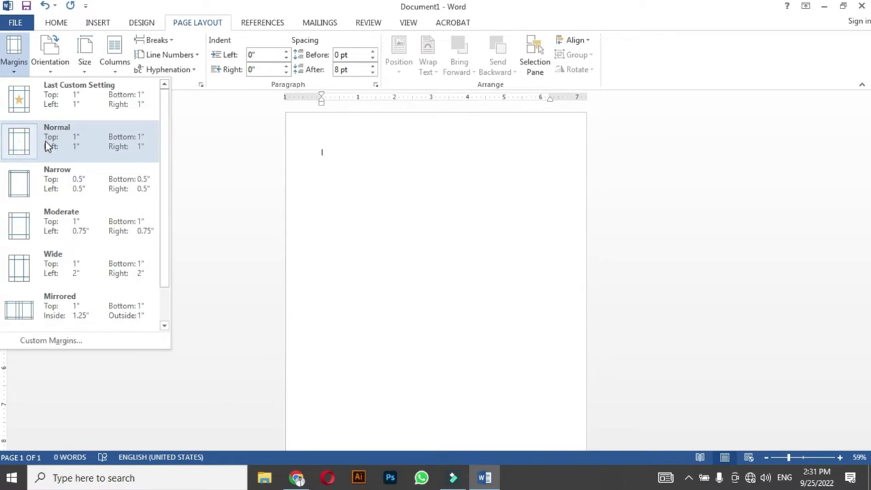
{"action": "left_click", "coordinate": [48, 146]}
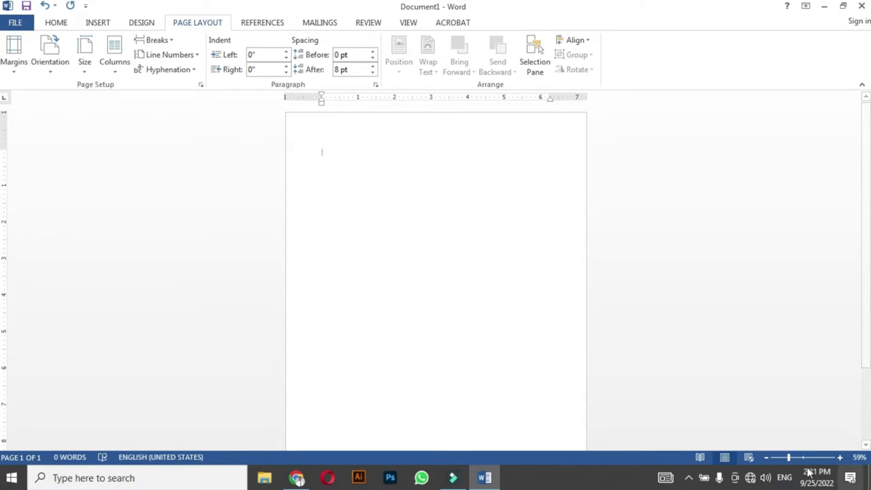
{"action": "left_click_drag", "start_coordinate": [788, 457], "coordinate": [782, 457]}
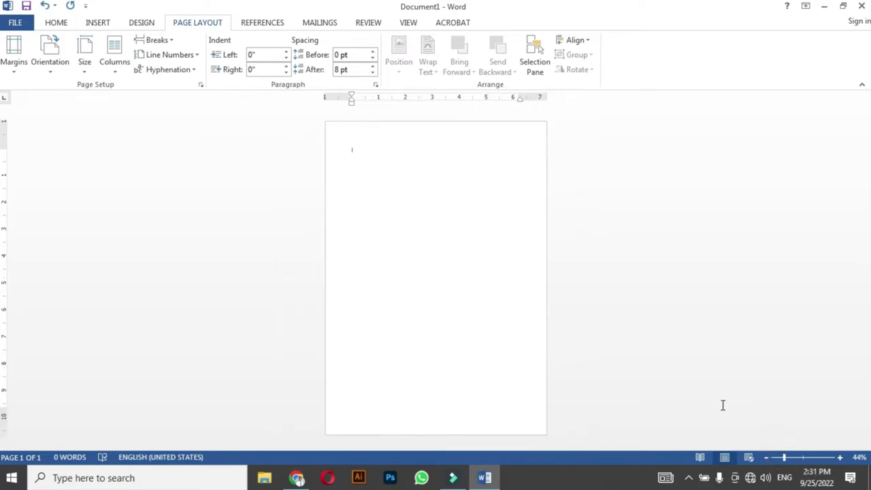
{"action": "left_click", "coordinate": [802, 457]}
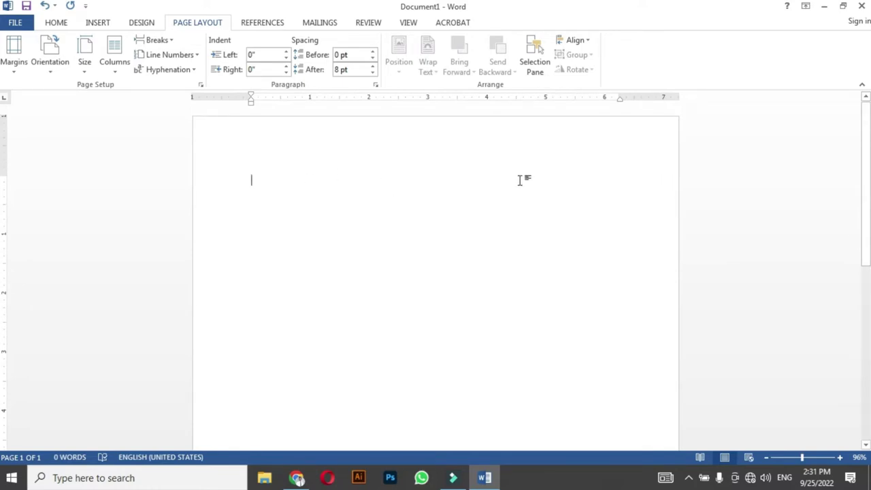
Type a long row of 's' placeholder characters and add an empty line above it.
{"action": "type", "text": "ssssssssssssssssssssssssssssssssssssssssssssssssssssssssssssssssssssssssssssssssssssssssssssssssssssss"}
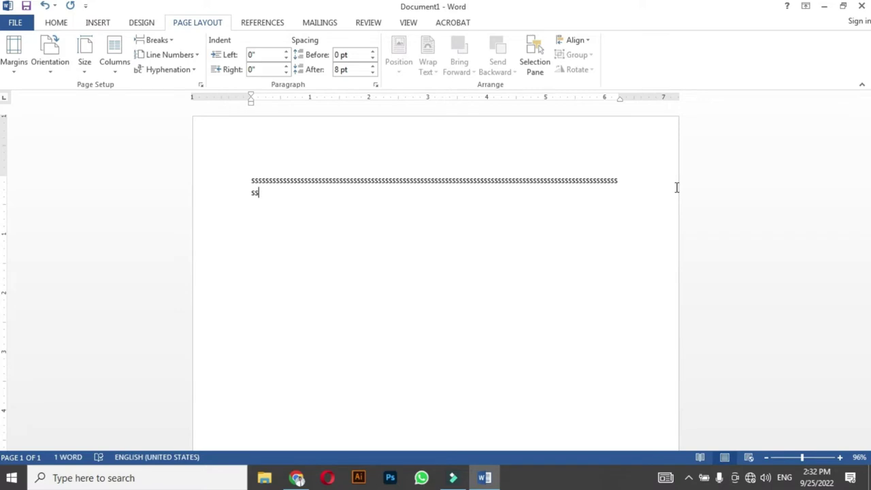
{"action": "left_click", "coordinate": [250, 181]}
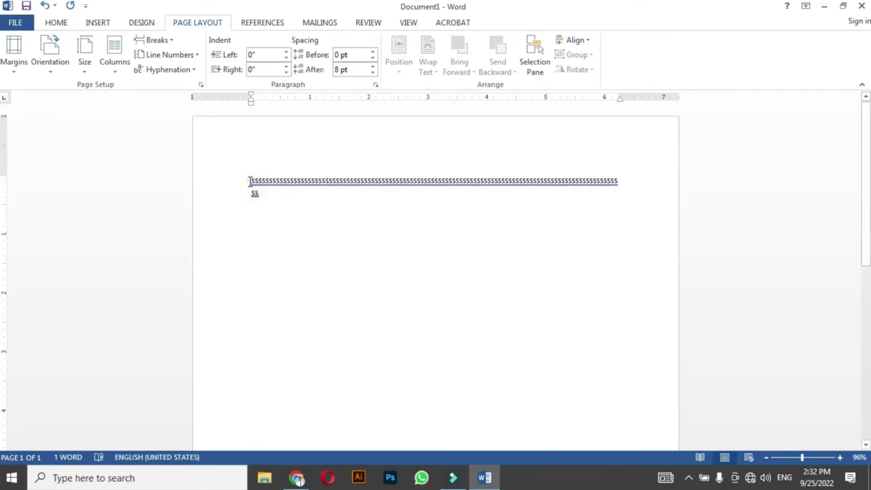
{"action": "key", "text": "Return"}
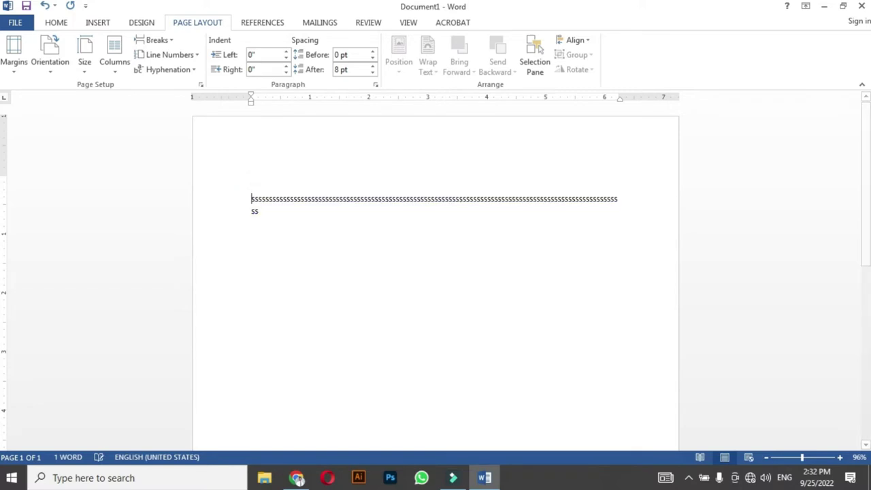
{"action": "key", "text": "Return"}
{"action": "key", "text": "Return"}
{"action": "key", "text": "Return"}
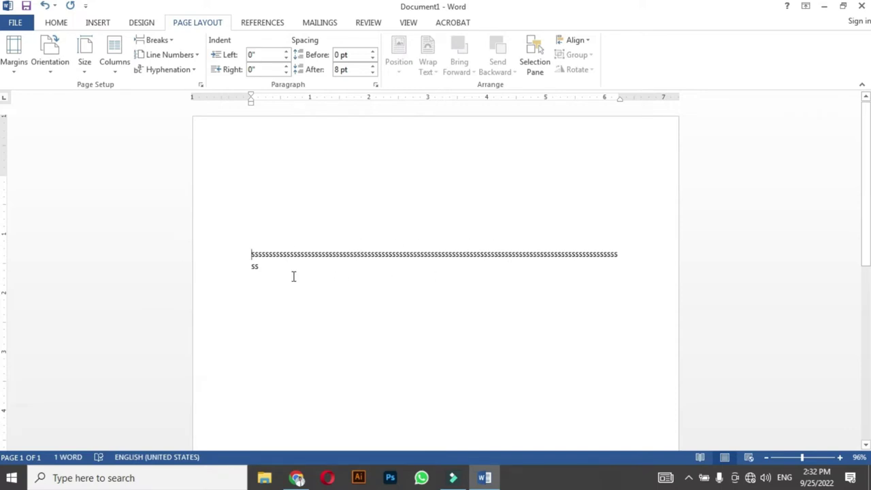
{"action": "scroll", "coordinate": [293, 276], "scroll_direction": "down", "scroll_amount": 1}
{"action": "scroll", "coordinate": [293, 277], "scroll_direction": "down", "scroll_amount": 3}
{"action": "scroll", "coordinate": [480, 322], "scroll_direction": "up", "scroll_amount": 4}
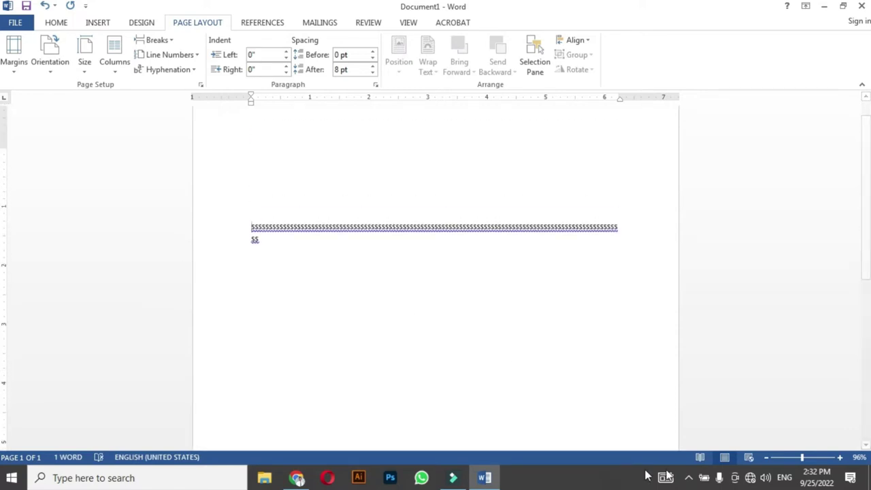
{"action": "left_click", "coordinate": [791, 458]}
{"action": "scroll", "coordinate": [564, 356], "scroll_direction": "down", "scroll_amount": 3}
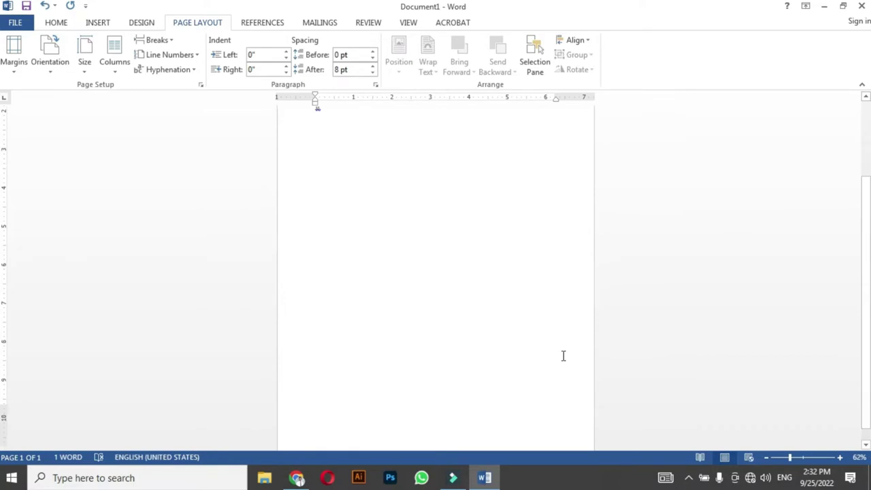
{"action": "scroll", "coordinate": [556, 347], "scroll_direction": "up", "scroll_amount": 2}
{"action": "left_click", "coordinate": [781, 457]}
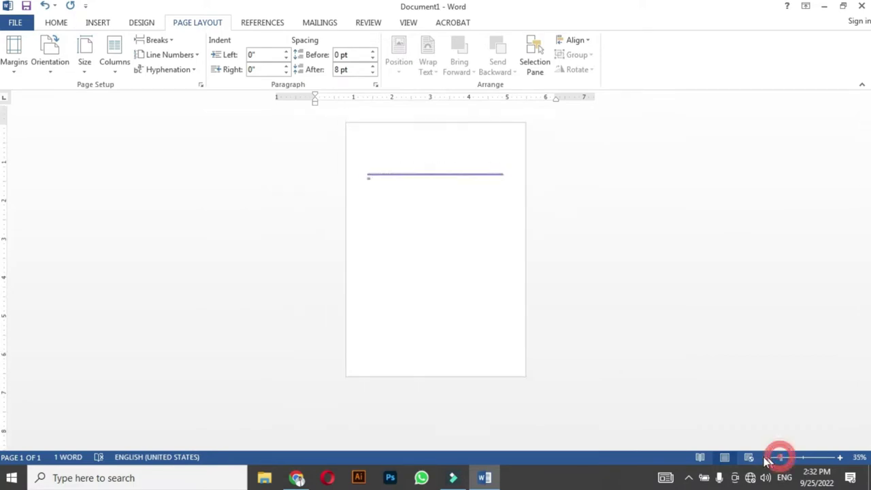
{"action": "left_click", "coordinate": [375, 204]}
{"action": "left_click", "coordinate": [365, 199]}
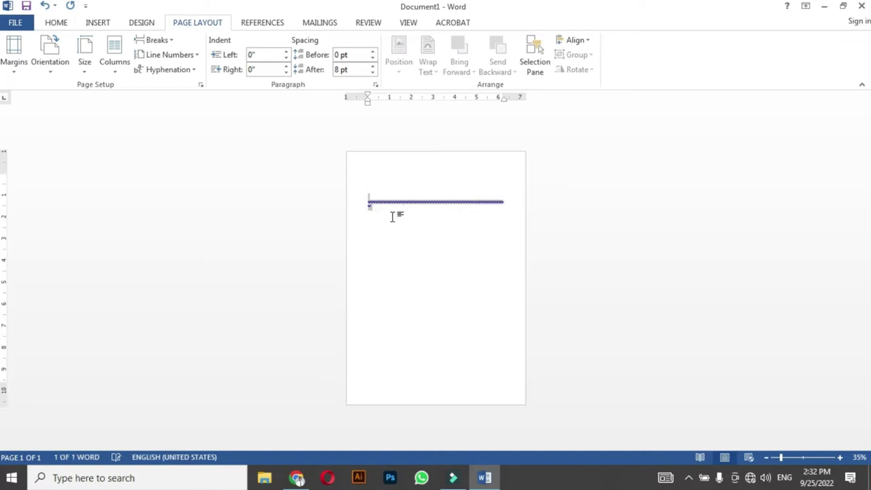
{"action": "left_click", "coordinate": [379, 211]}
{"action": "key", "text": "ctrl+v"}
{"action": "key", "text": "ctrl+v"}
{"action": "key", "text": "ctrl+v"}
{"action": "key", "text": "ctrl+v"}
{"action": "key", "text": "ctrl+v"}
{"action": "key", "text": "ctrl+v"}
{"action": "key", "text": "ctrl+v"}
{"action": "key", "text": "ctrl+v"}
{"action": "key", "text": "ctrl+v"}
{"action": "key", "text": "ctrl+v"}
{"action": "key", "text": "ctrl"}
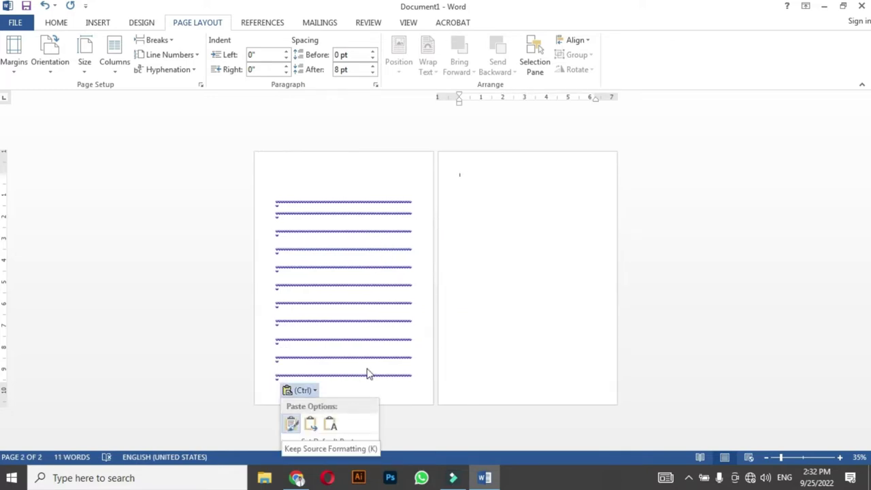
{"action": "left_click", "coordinate": [463, 372]}
{"action": "key", "text": "BackSpace"}
{"action": "key", "text": "BackSpace"}
{"action": "key", "text": "BackSpace"}
{"action": "key", "text": "BackSpace"}
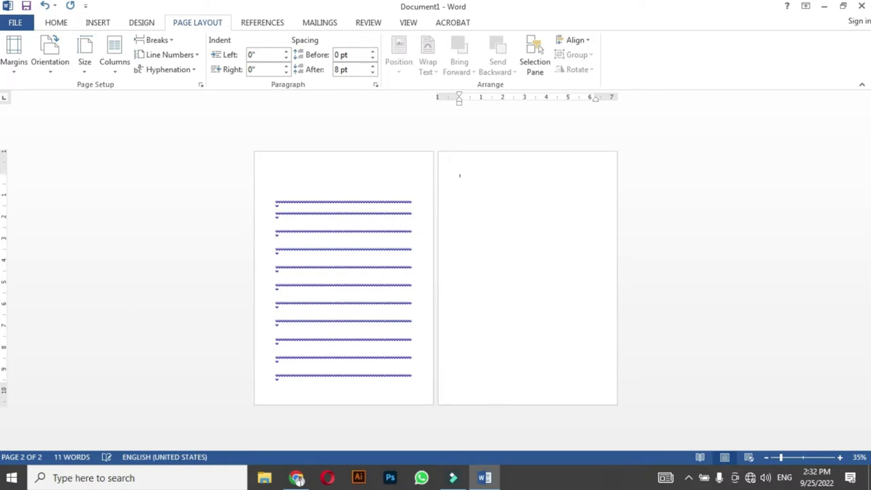
{"action": "key", "text": "BackSpace"}
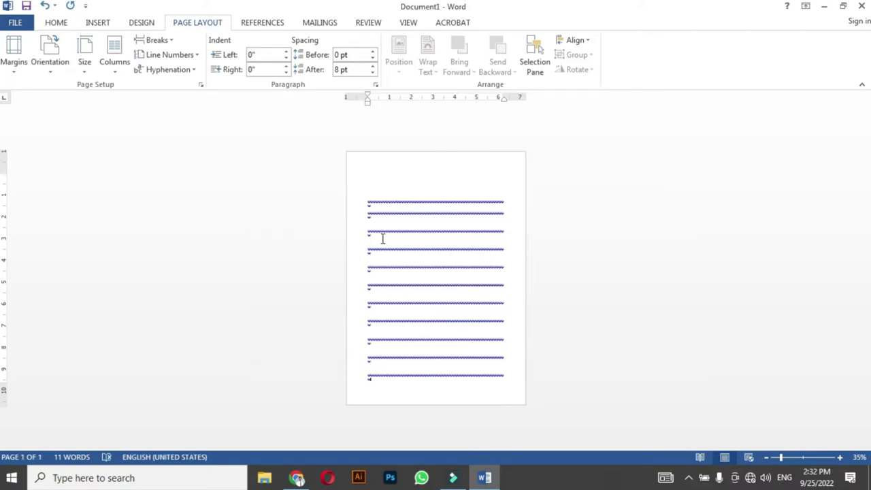
{"action": "mouse_move", "coordinate": [368, 202]}
{"action": "left_mouse_down"}
{"action": "mouse_move", "coordinate": [502, 400]}
{"action": "mouse_move", "coordinate": [508, 379]}
{"action": "left_mouse_up"}
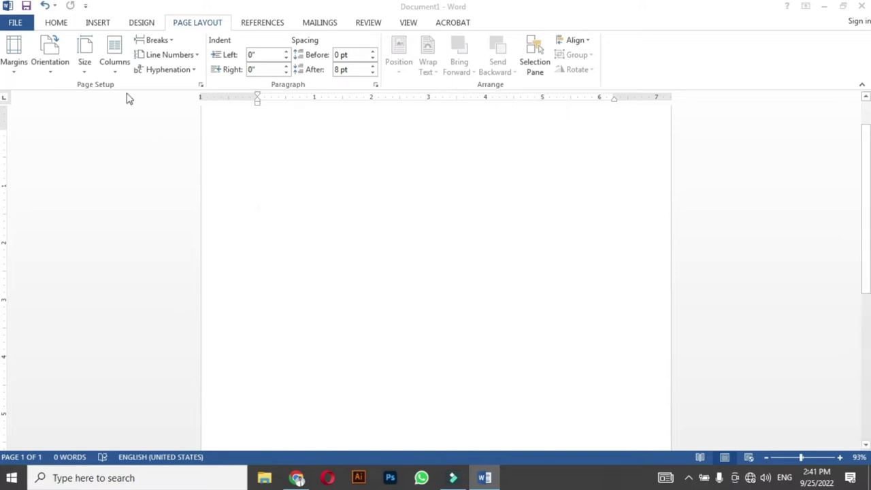
Switch to the Home tab to reach the font and paragraph settings.
{"action": "left_click", "coordinate": [57, 22]}
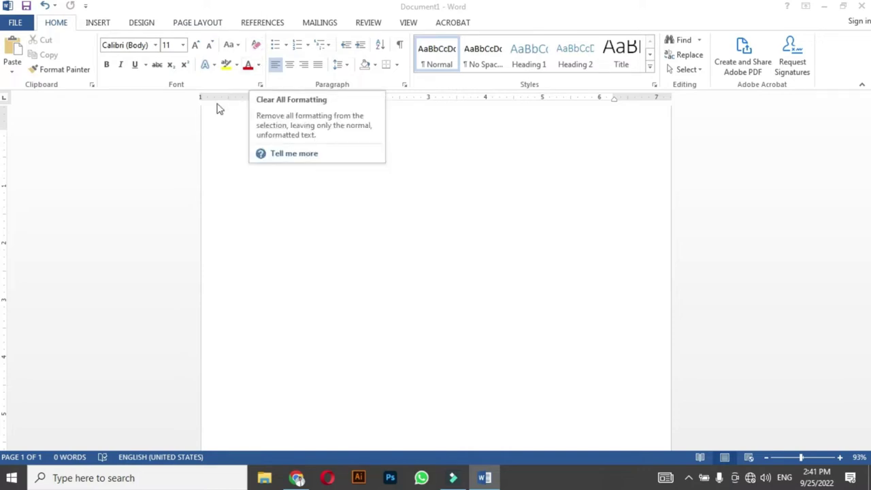
Set the font to Calibri (Body) at size 12 and pick a font colour.
{"action": "left_click", "coordinate": [155, 47]}
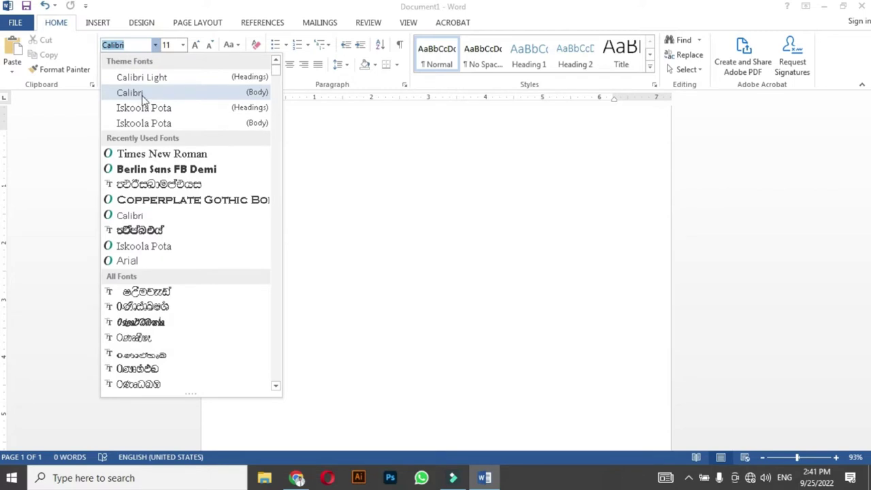
{"action": "left_click", "coordinate": [139, 93]}
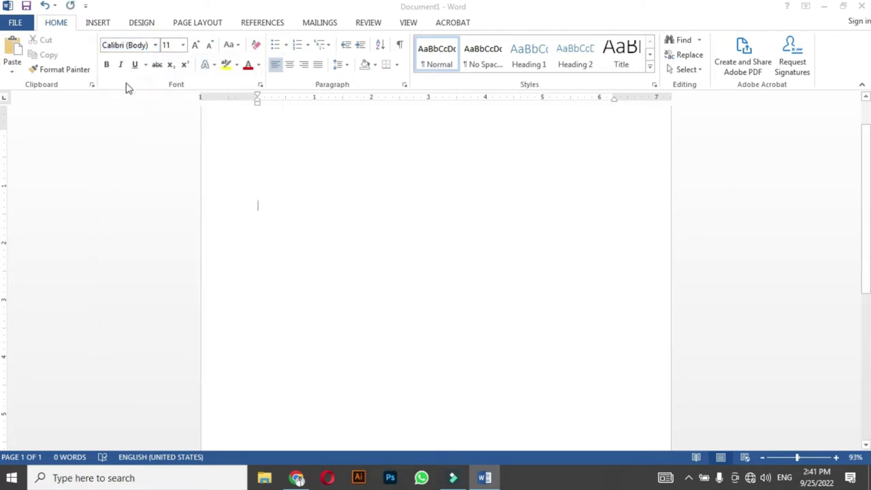
{"action": "left_click", "coordinate": [183, 45]}
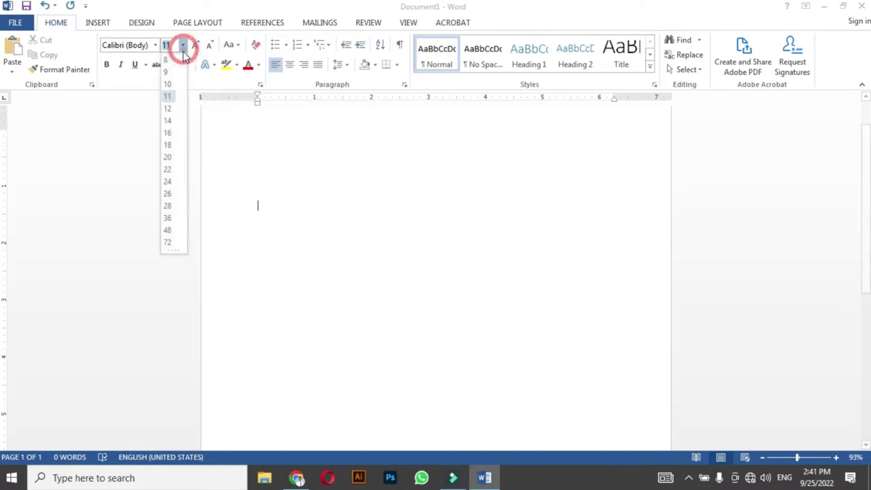
{"action": "left_click", "coordinate": [166, 111]}
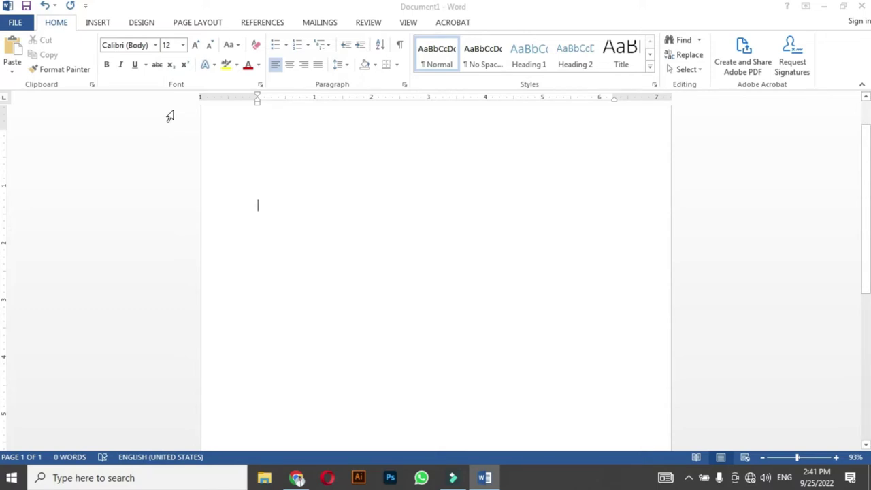
{"action": "left_click", "coordinate": [259, 66]}
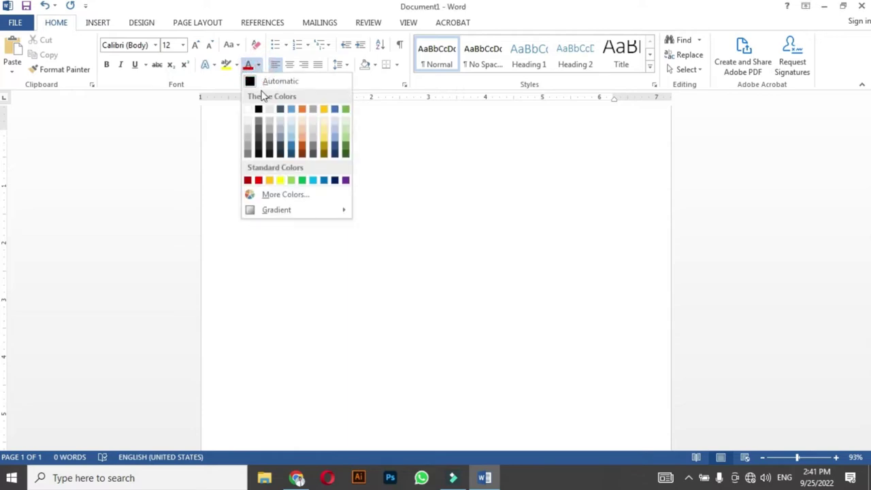
{"action": "left_click", "coordinate": [258, 65]}
{"action": "left_click", "coordinate": [259, 65]}
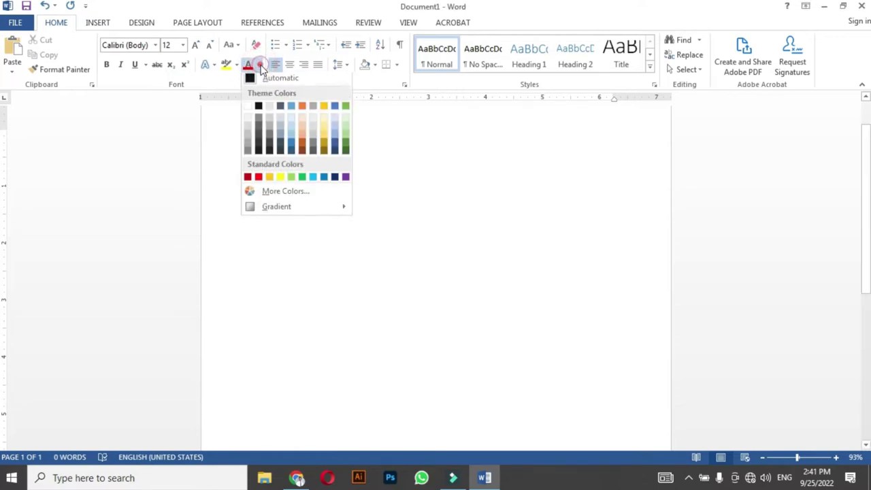
{"action": "left_click", "coordinate": [257, 108]}
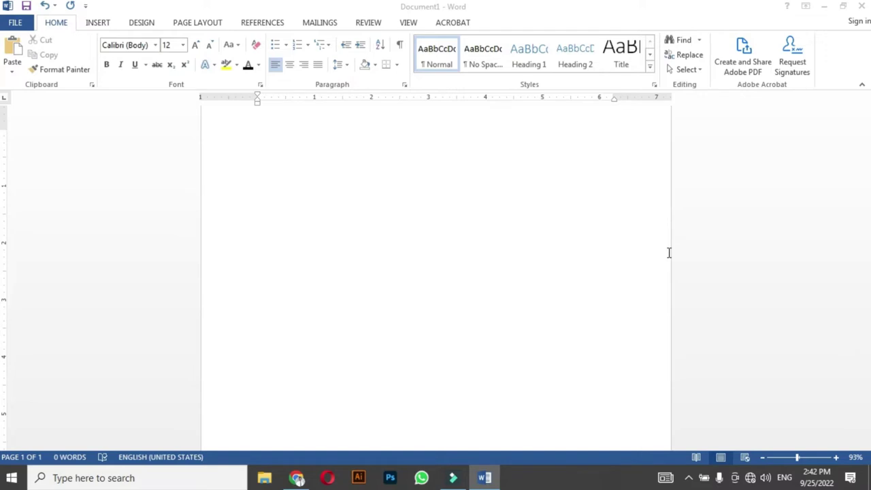
{"action": "scroll", "coordinate": [579, 266], "scroll_direction": "up", "scroll_amount": 1}
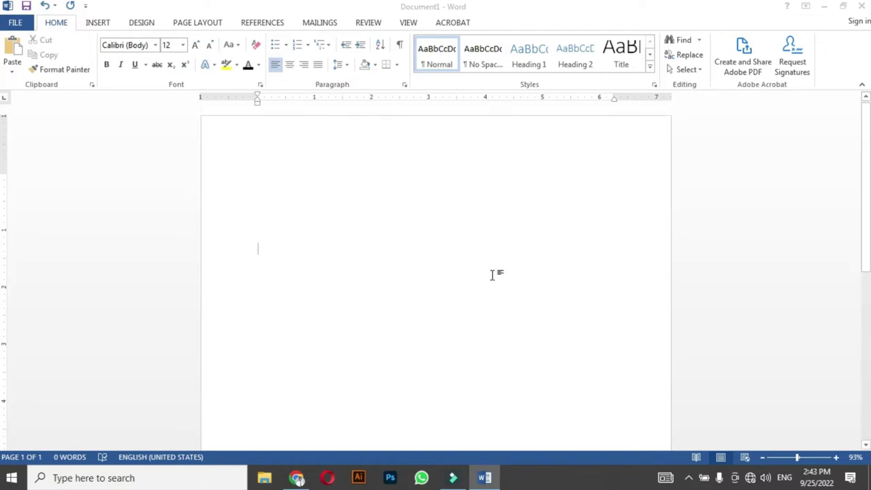
{"action": "left_click", "coordinate": [258, 190]}
{"action": "left_click", "coordinate": [259, 162]}
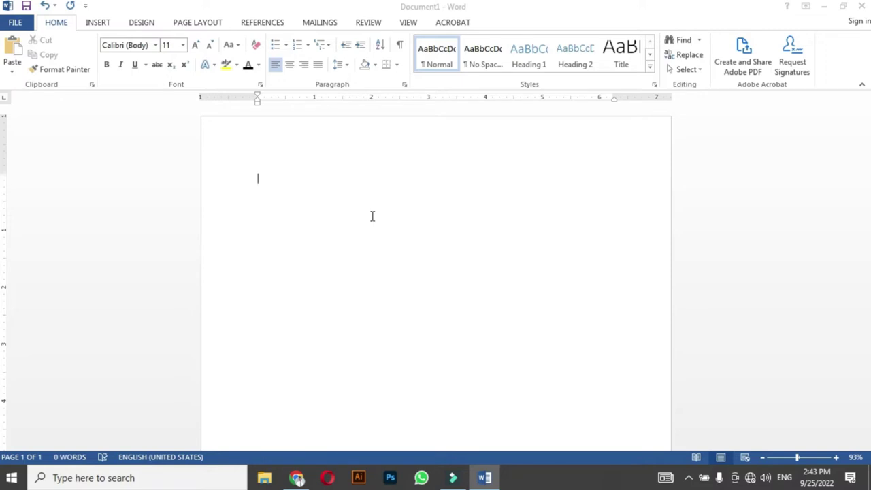
{"action": "type", "text": "j"}
{"action": "key", "text": "BackSpace"}
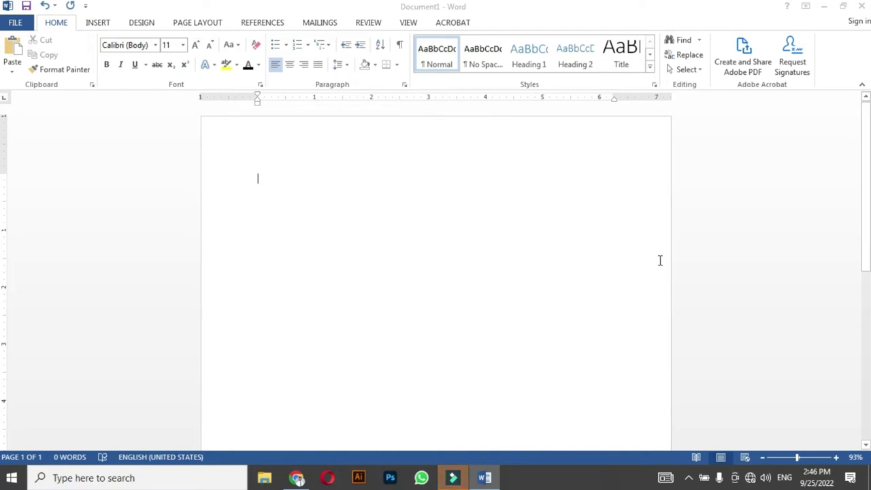
Type the sender's name on the first line, correcting a typo.
{"action": "type", "text": "K.K k"}
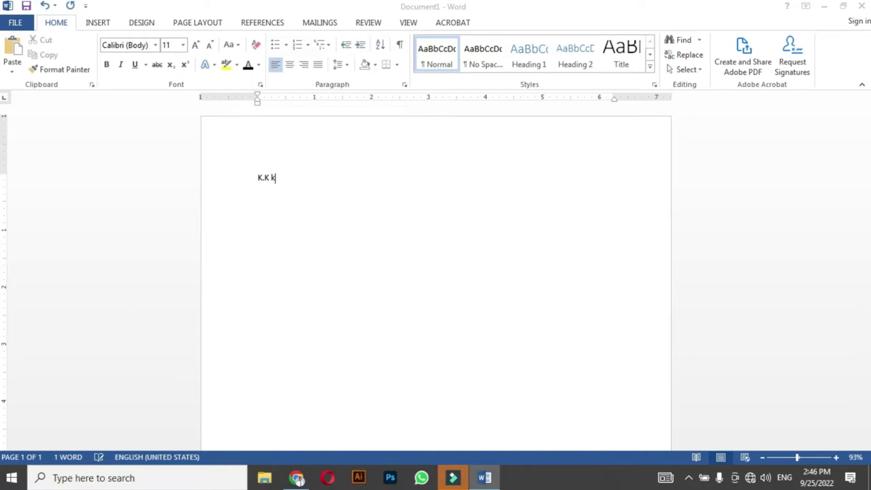
{"action": "key", "text": "BackSpace"}
{"action": "type", "text": "Ke"}
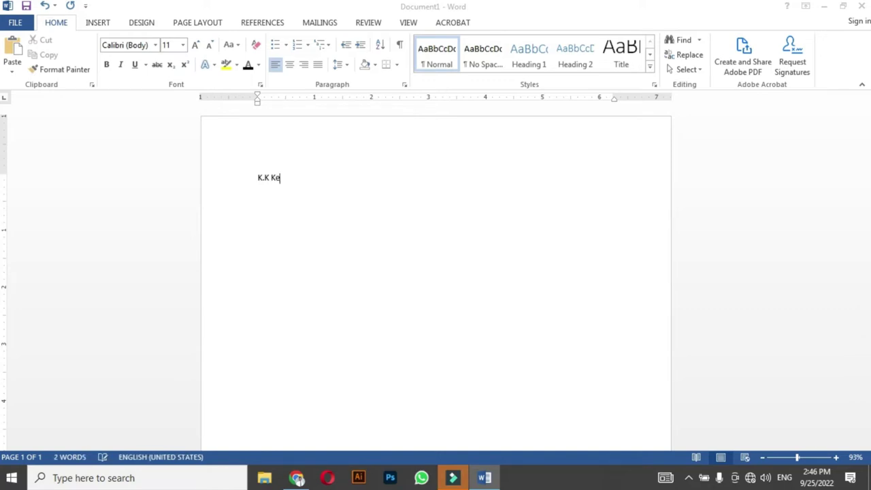
{"action": "type", "text": "eth,"}
{"action": "key", "text": "Return"}
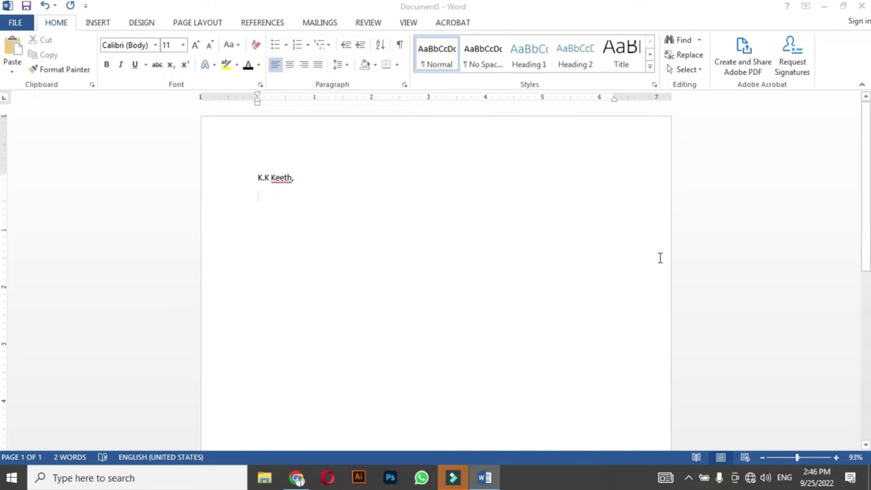
{"action": "left_click", "coordinate": [275, 179]}
{"action": "left_click", "coordinate": [296, 180]}
{"action": "key", "text": "Return"}
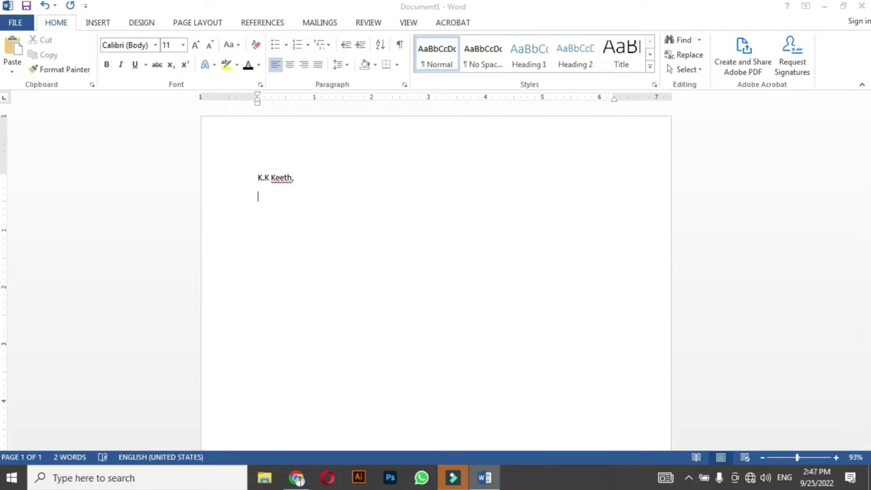
Type the sender's postal address as separate lines below the name.
{"action": "type", "text": "Kandy "}
{"action": "type", "text": "rd"}
{"action": "key", "text": "BackSpace"}
{"action": "key", "text": "BackSpace"}
{"action": "key", "text": "BackSpace"}
{"action": "key", "text": "BackSpace"}
{"action": "key", "text": "BackSpace"}
{"action": "key", "text": "BackSpace"}
{"action": "key", "text": "BackSpace"}
{"action": "key", "text": "BackSpace"}
{"action": "key", "text": "Return"}
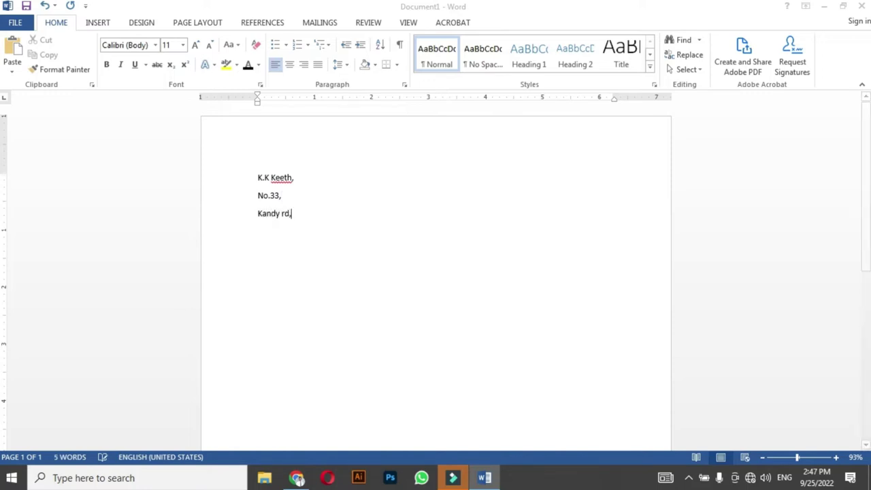
{"action": "key", "text": "Return"}
{"action": "key", "text": "Return"}
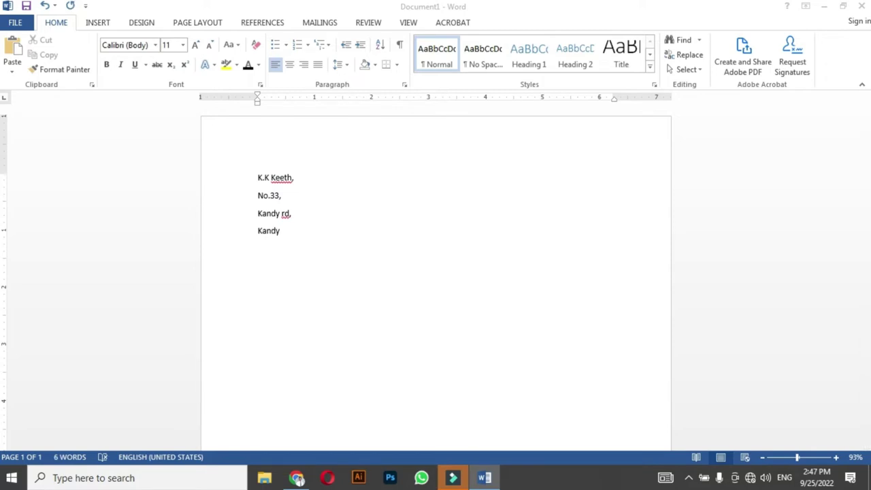
After a blank line, type 'The Manger' and 'ABC Bank City' as recipient lines.
{"action": "key", "text": "Return"}
{"action": "type", "text": "The Manger"}
{"action": "key", "text": "Return"}
{"action": "type", "text": "ABC Bank "}
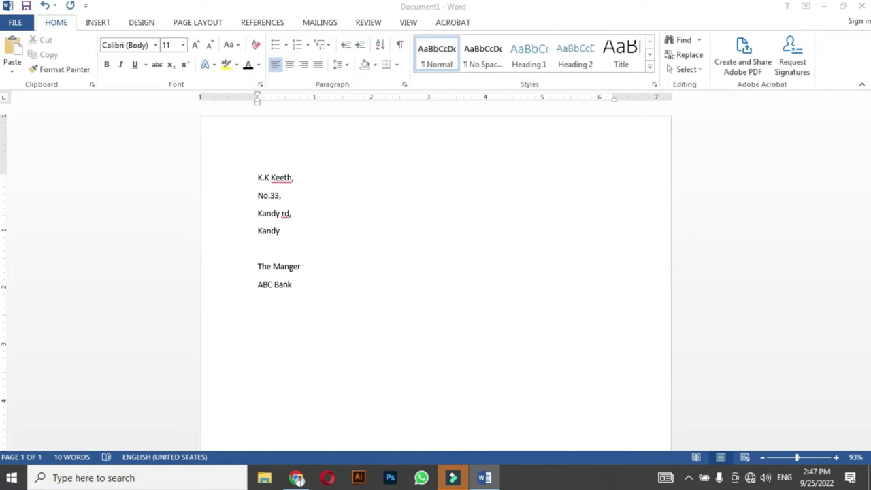
{"action": "type", "text": "City"}
Replace 'City' with 'Kandy' under ABC Bank and add the greeting 'Dear Sir,'.
{"action": "key", "text": "BackSpace"}
{"action": "key", "text": "BackSpace"}
{"action": "key", "text": "BackSpace"}
{"action": "key", "text": "BackSpace"}
{"action": "type", "text": "Kandy"}
{"action": "key", "text": "Return"}
{"action": "type", "text": "Dear"}
{"action": "type", "text": " Sir"}
{"action": "type", "text": ","}
Type the subject 'Requesting online Banking Facilities' and place the caret in it.
{"action": "key", "text": "Return"}
{"action": "key", "text": "Return"}
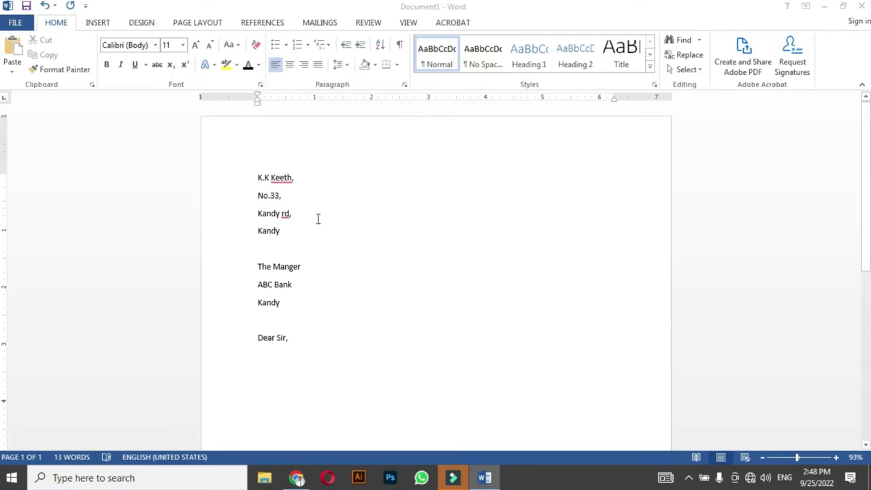
{"action": "type", "text": "Requesting "}
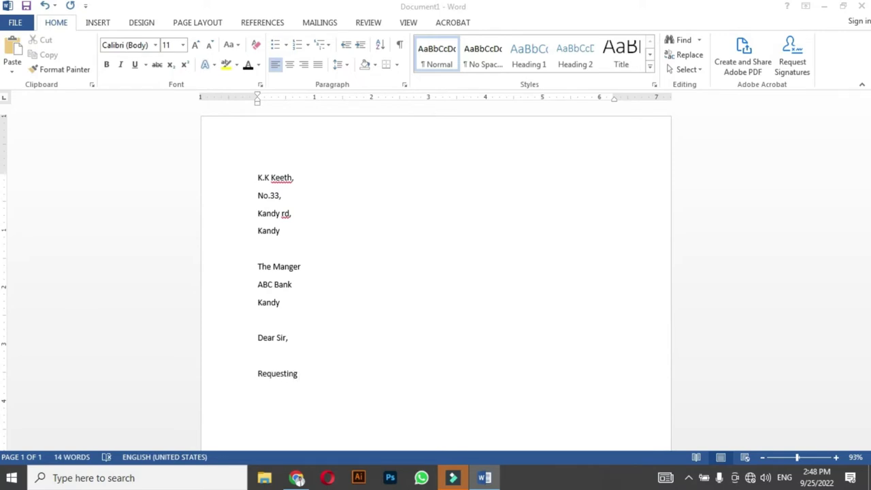
{"action": "type", "text": "online "}
{"action": "type", "text": "Banking"}
{"action": "type", "text": " Facilities"}
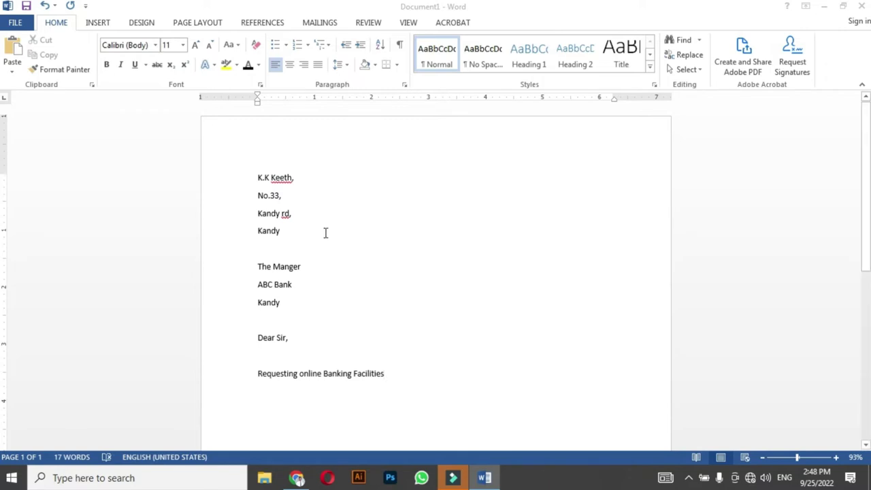
{"action": "scroll", "coordinate": [313, 223], "scroll_direction": "down", "scroll_amount": 3}
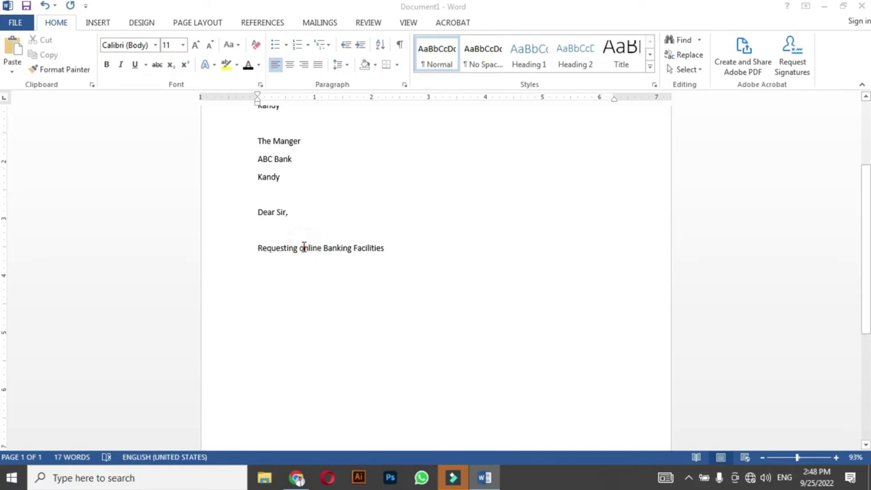
{"action": "left_click_drag", "start_coordinate": [304, 246], "coordinate": [333, 249]}
Apply Capitalize Each Word to the subject line 'Requesting Online Banking Facilities'.
{"action": "left_click", "coordinate": [332, 248]}
{"action": "left_click", "coordinate": [811, 457]}
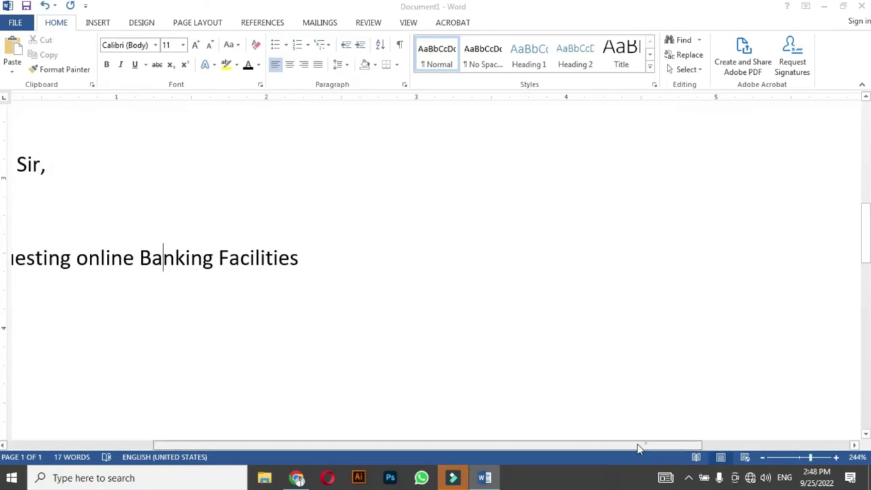
{"action": "left_click_drag", "start_coordinate": [646, 445], "coordinate": [500, 447]}
{"action": "left_click_drag", "start_coordinate": [314, 257], "coordinate": [304, 259]}
{"action": "left_click", "coordinate": [337, 258]}
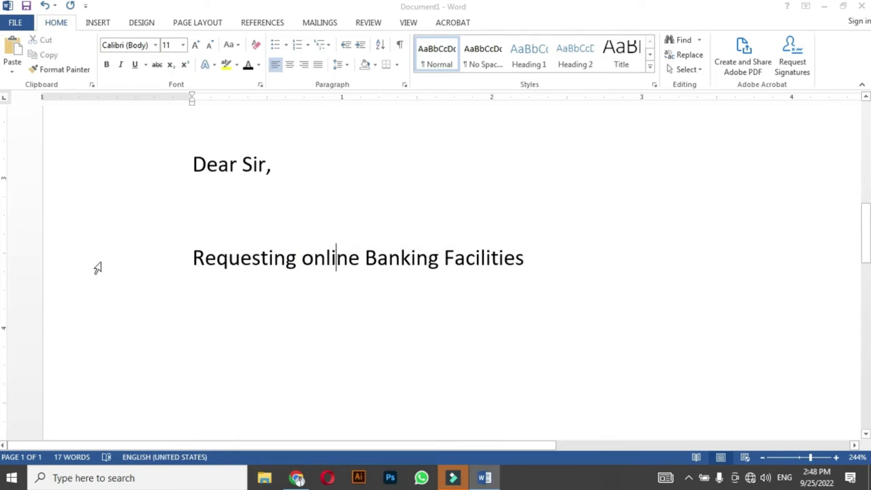
{"action": "left_click", "coordinate": [102, 262]}
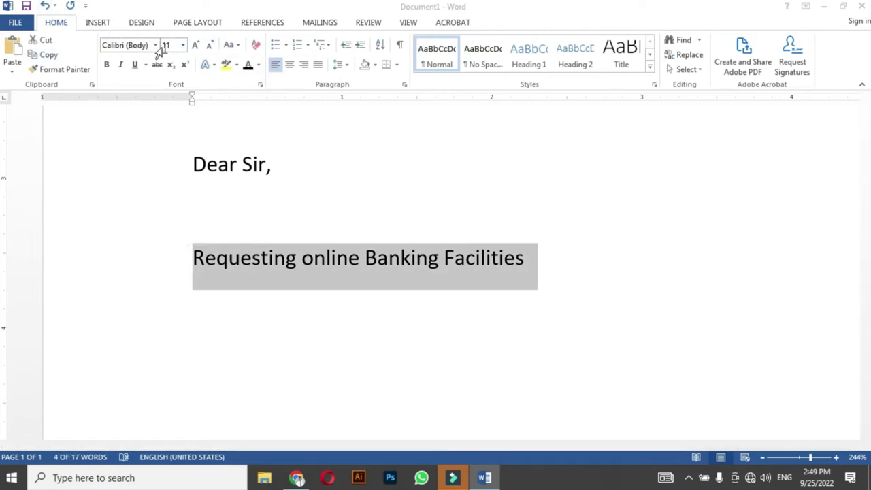
{"action": "left_click", "coordinate": [238, 46]}
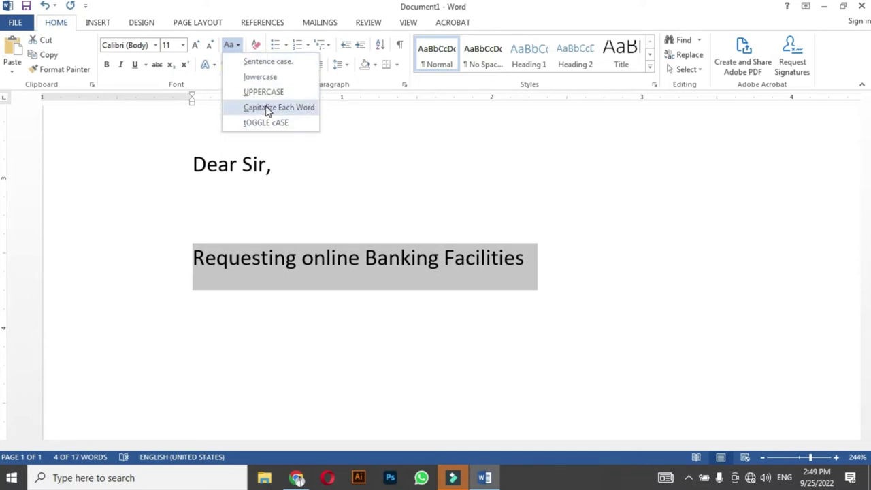
{"action": "left_click", "coordinate": [284, 109]}
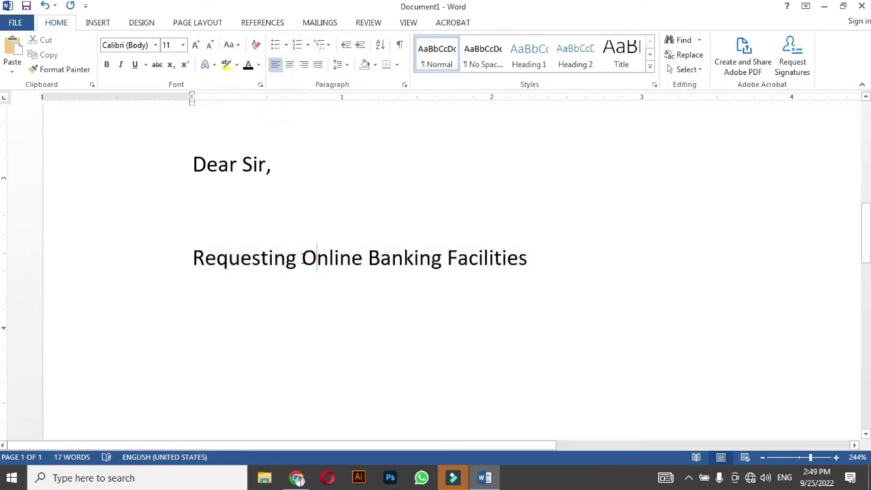
Check the capital O in 'Online' and zoom out to 91% to view the whole letter.
{"action": "left_click_drag", "start_coordinate": [302, 258], "coordinate": [315, 258]}
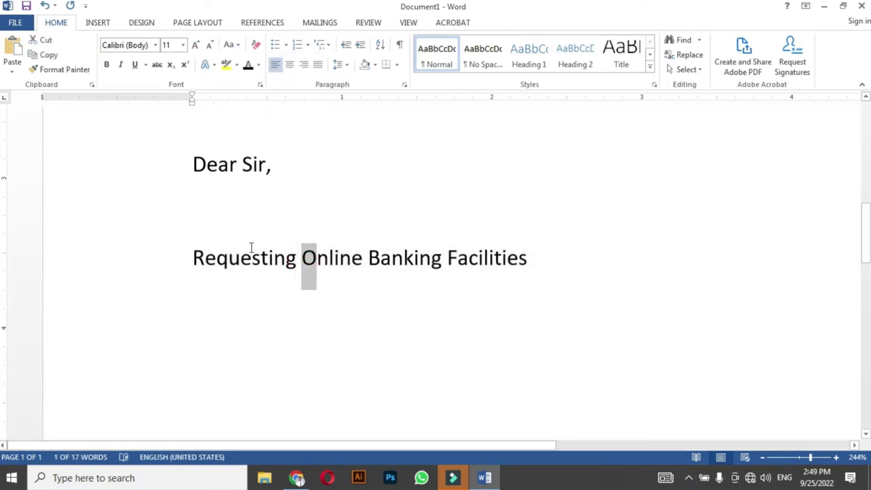
{"action": "left_click", "coordinate": [205, 261]}
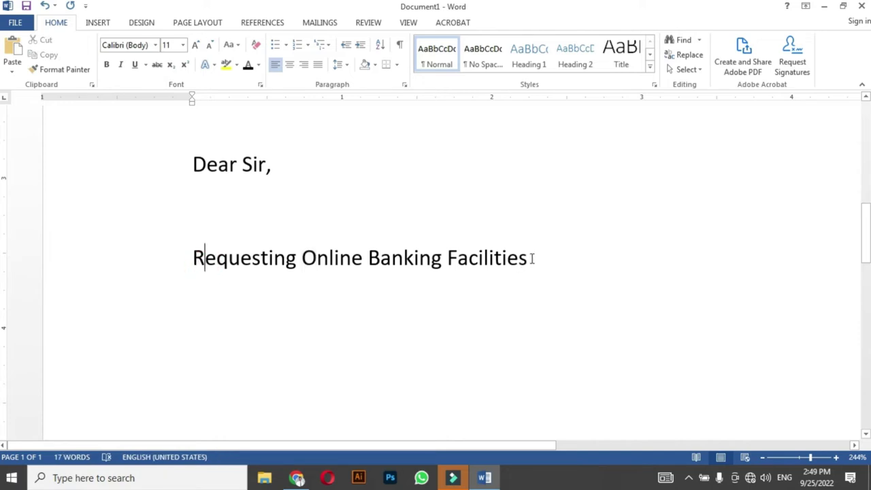
{"action": "left_click", "coordinate": [797, 458]}
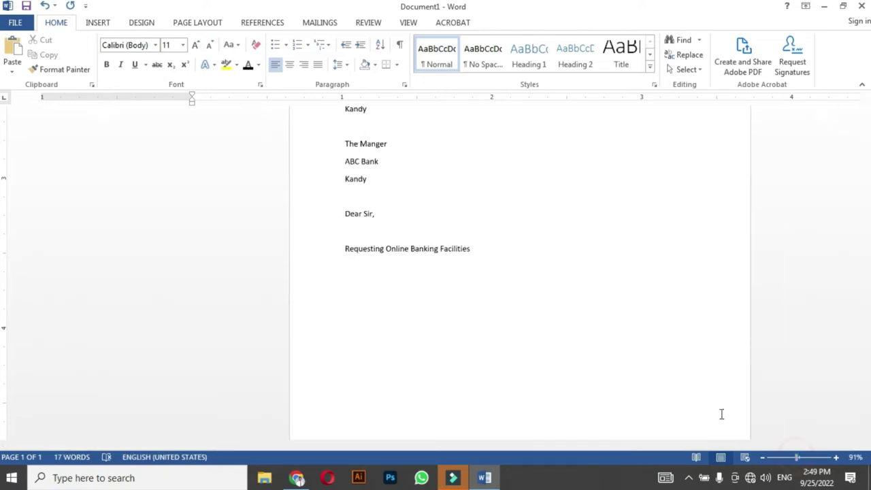
{"action": "scroll", "coordinate": [367, 286], "scroll_direction": "up", "scroll_amount": 3}
{"action": "scroll", "coordinate": [300, 280], "scroll_direction": "down", "scroll_amount": 3}
Below the subject, type 'I kindly request you to online banking facilities for my personal account.' and begin the account details line.
{"action": "left_click", "coordinate": [395, 242]}
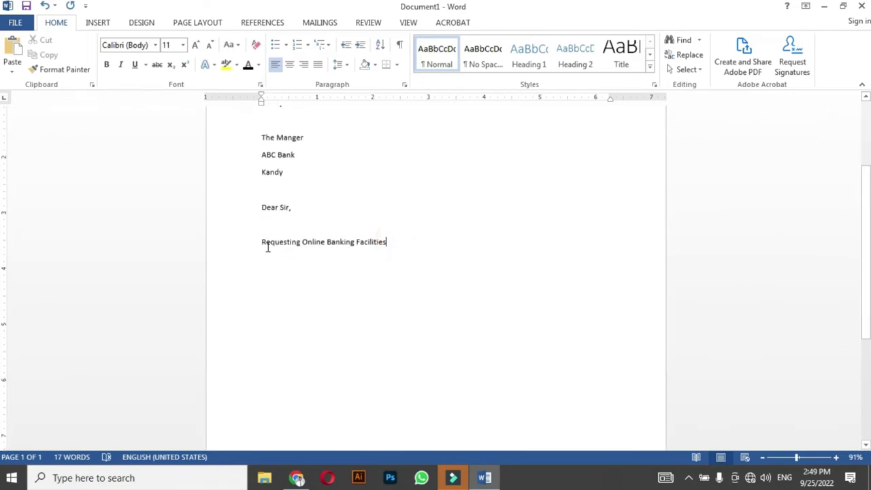
{"action": "left_click", "coordinate": [224, 249]}
{"action": "left_click", "coordinate": [392, 241]}
{"action": "key", "text": "Return"}
{"action": "key", "text": "Return"}
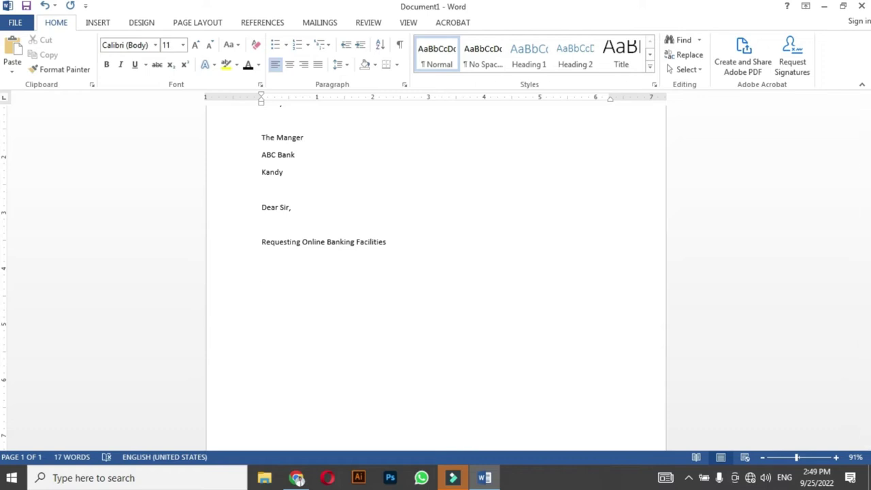
{"action": "type", "text": "I kindly request "}
{"action": "type", "text": "you "}
{"action": "type", "text": "to online banking facilities "}
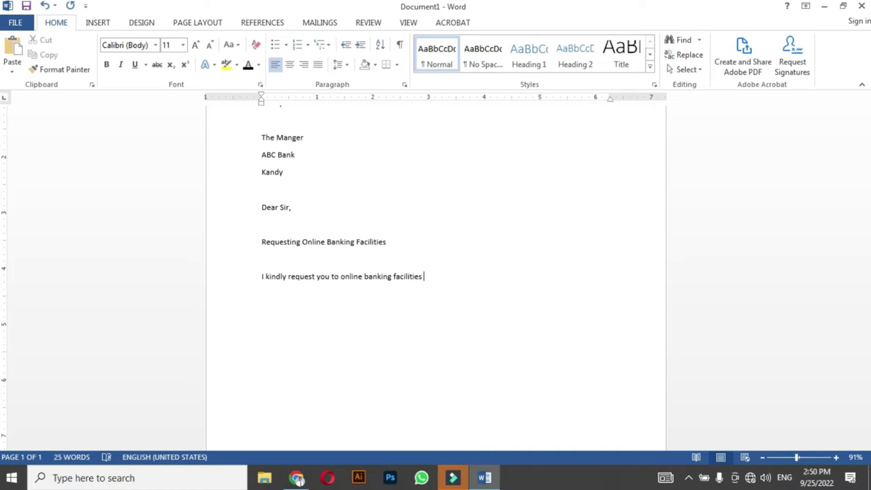
{"action": "type", "text": "for "}
{"action": "type", "text": "my personal account"}
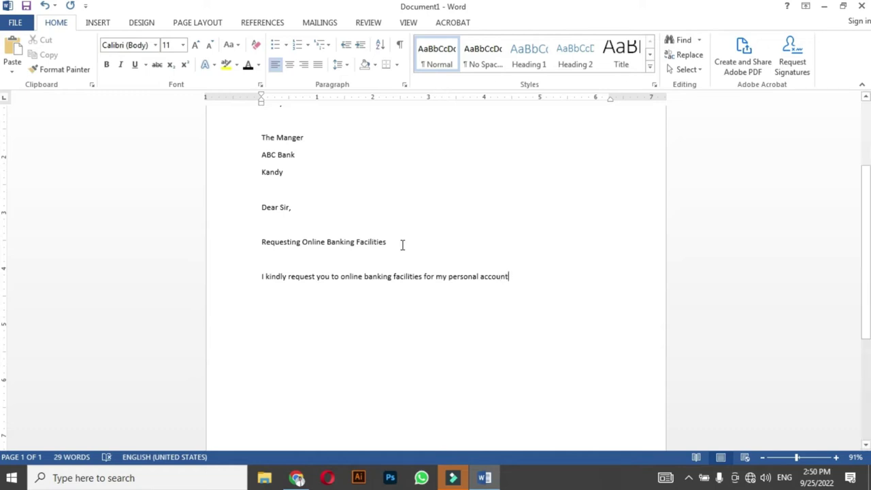
{"action": "type", "text": ".  "}
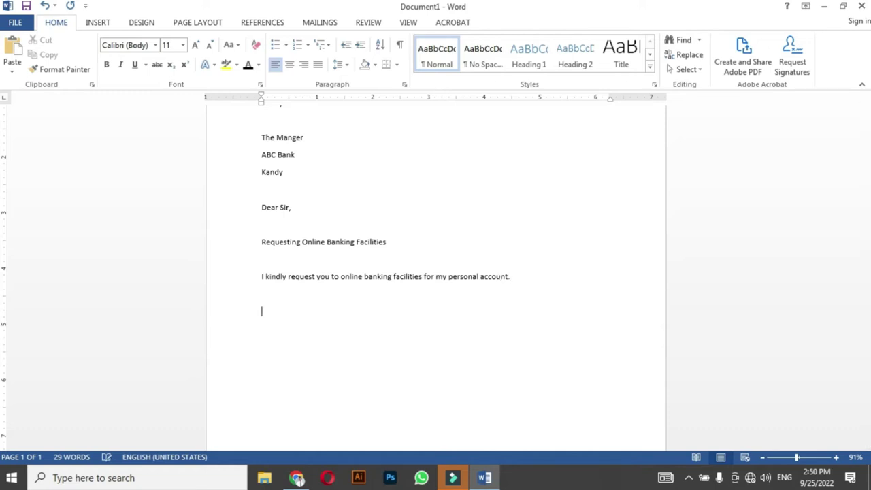
{"action": "type", "text": "My "}
{"action": "type", "text": "account details"}
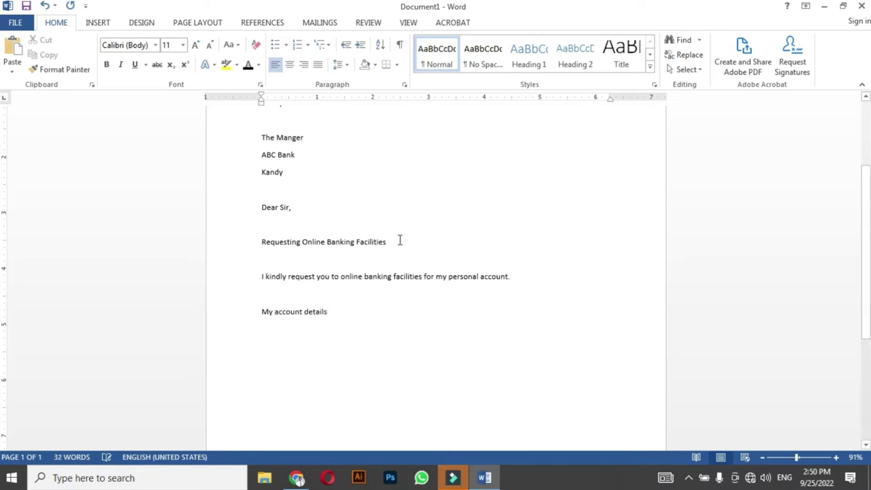
End 'My account details' with a comma and start a new line below it.
{"action": "left_click", "coordinate": [802, 458]}
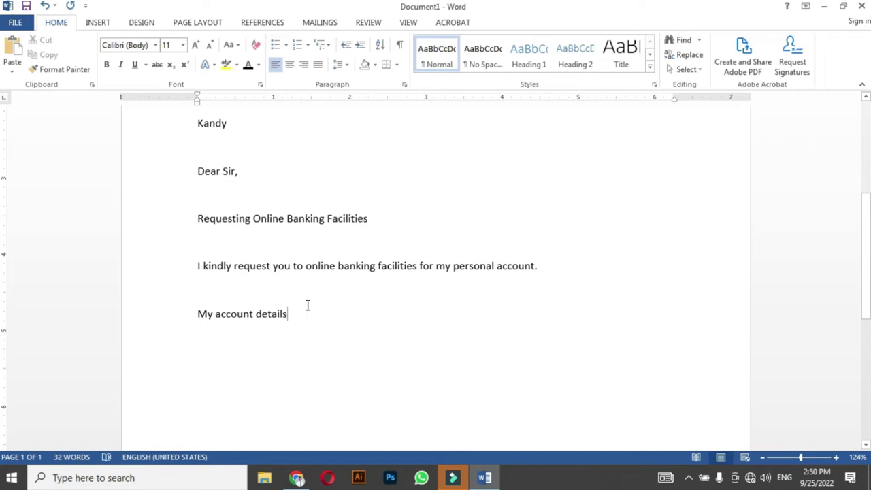
{"action": "left_click", "coordinate": [306, 306]}
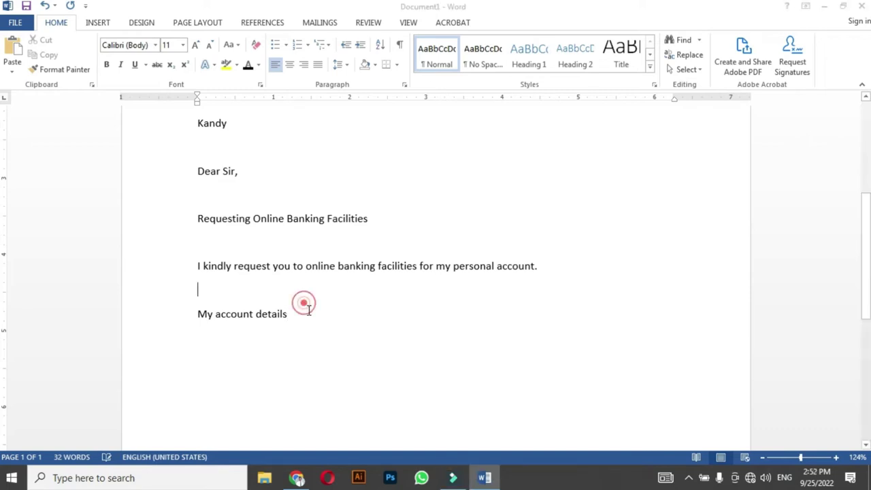
{"action": "left_click", "coordinate": [308, 311]}
{"action": "type", "text": ","}
{"action": "key", "text": "Return"}
Add tab-aligned 'Account No', 'Name' and 'NIC' label lines with colons.
{"action": "type", "text": "Account "}
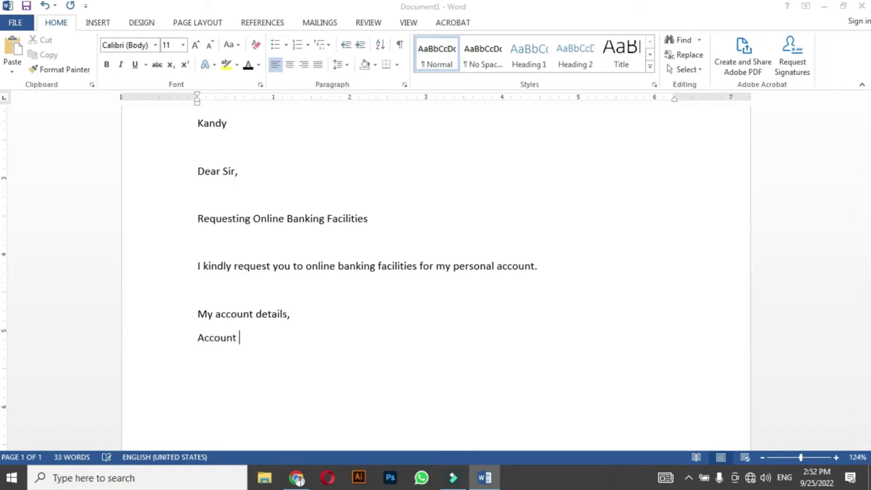
{"action": "type", "text": "n"}
{"action": "key", "text": "BackSpace"}
{"action": "type", "text": "N"}
{"action": "type", "text": "o"}
{"action": "key", "text": "Tab"}
{"action": "type", "text": ":"}
{"action": "key", "text": "Return"}
{"action": "type", "text": "Name"}
{"action": "key", "text": "Tab"}
{"action": "key", "text": "Return"}
{"action": "type", "text": "Ni"}
{"action": "key", "text": "BackSpace"}
{"action": "type", "text": "IC"}
{"action": "key", "text": "Tab"}
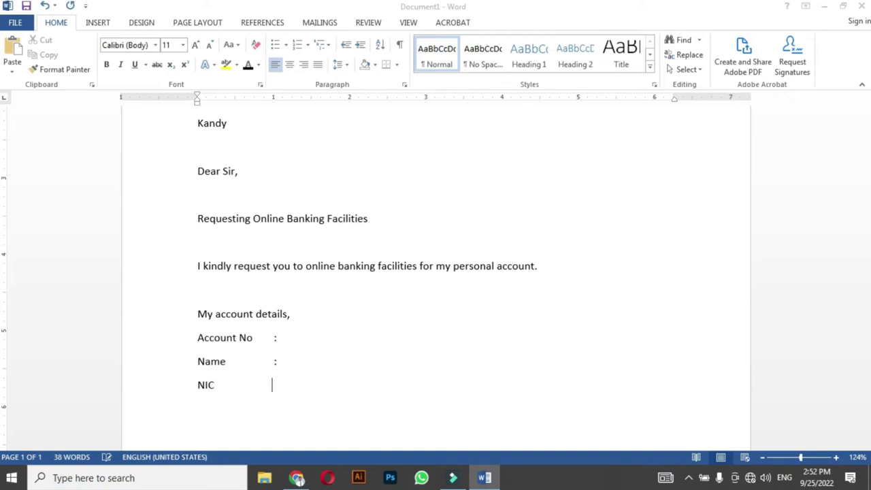
{"action": "type", "text": ":"}
Fill in the account number, account holder's name and NIC number after the colons.
{"action": "left_click", "coordinate": [289, 337]}
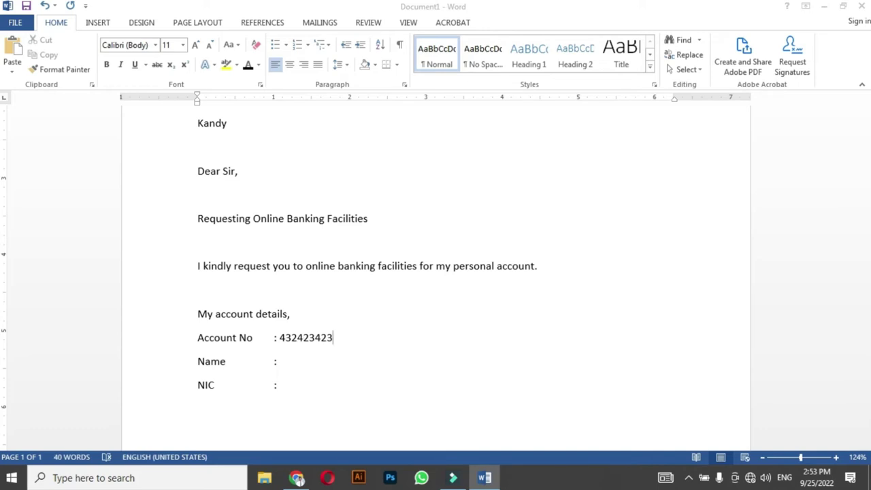
{"action": "left_click", "coordinate": [280, 360]}
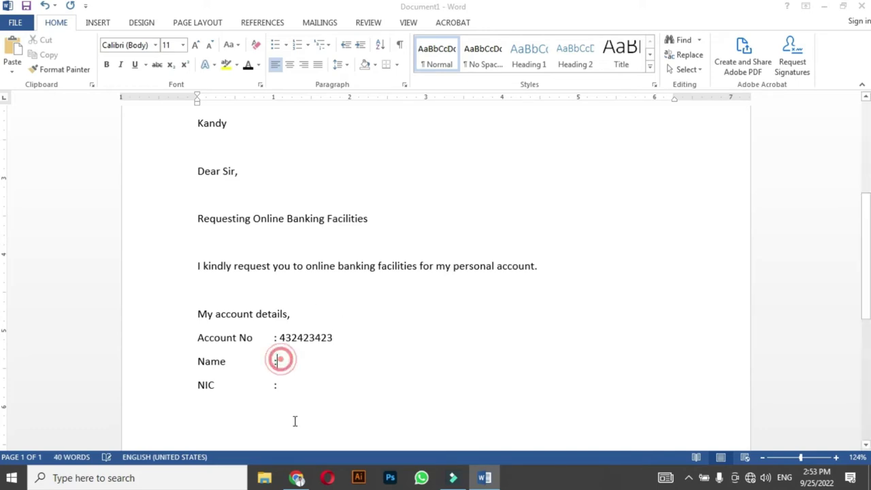
{"action": "type", "text": "K "}
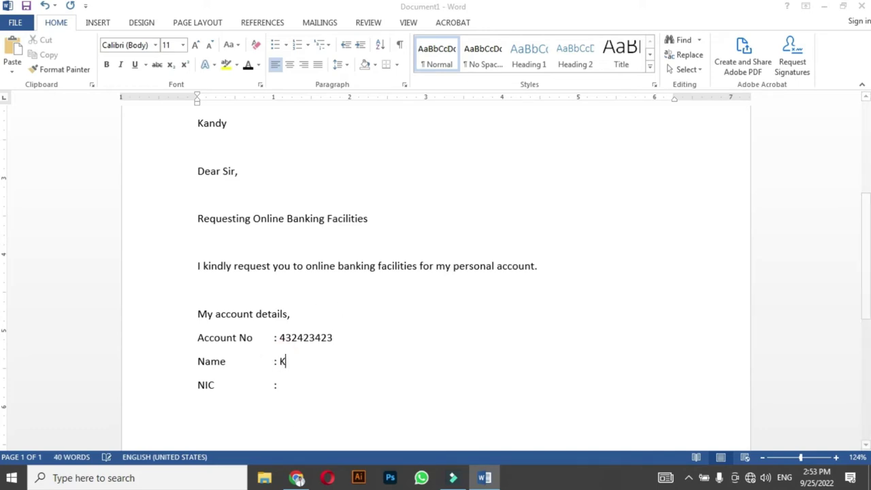
{"action": "type", "text": "K Keeth"}
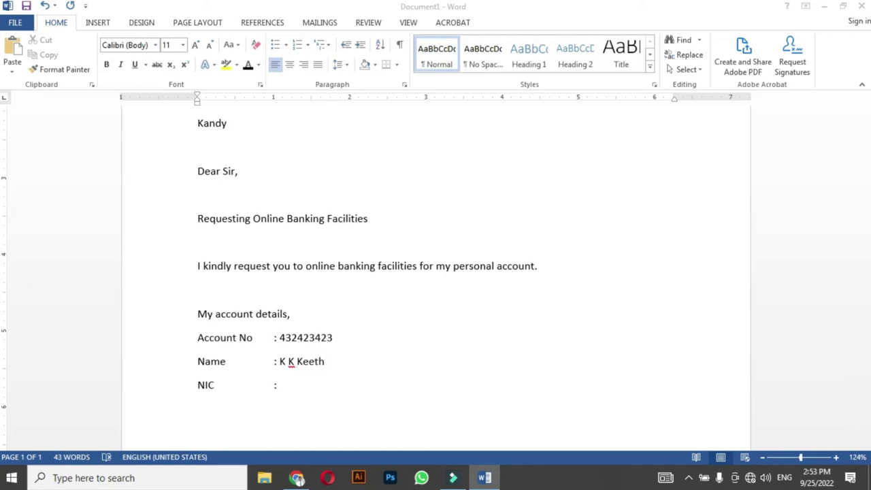
{"action": "left_click", "coordinate": [279, 384]}
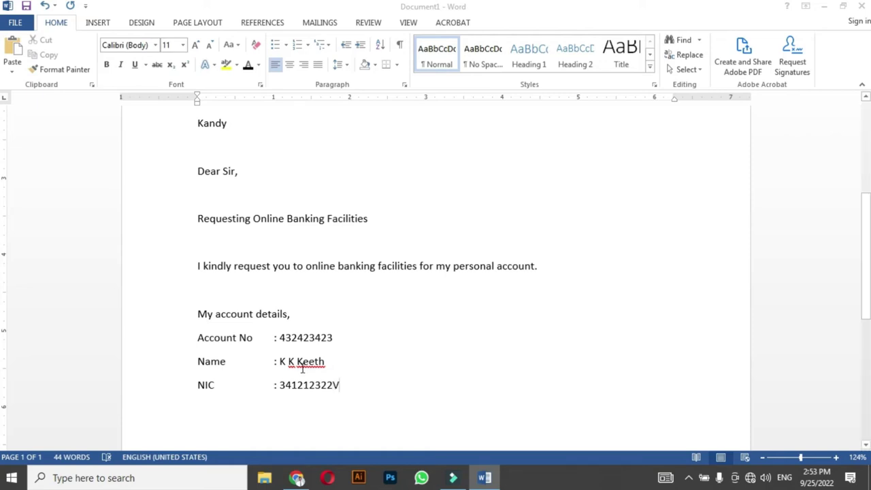
{"action": "scroll", "coordinate": [307, 366], "scroll_direction": "down", "scroll_amount": 2}
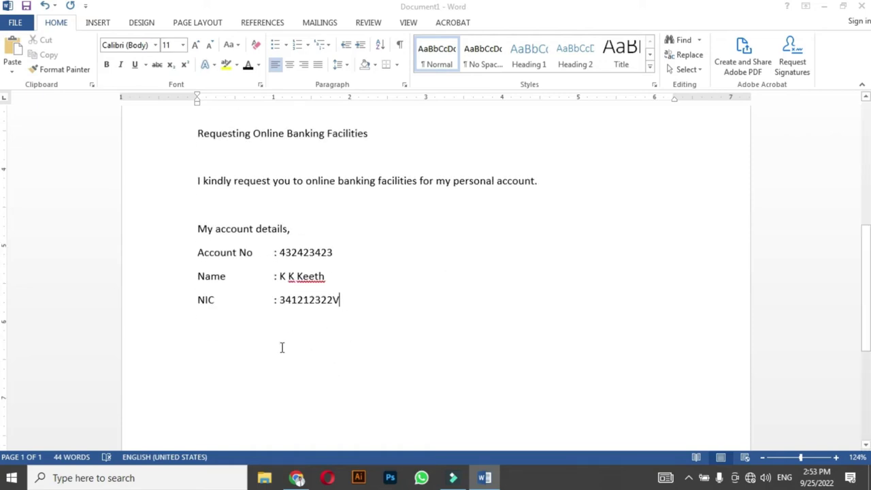
Scroll through the 44-word letter to review it, then go to the FILE backstage Info page.
{"action": "scroll", "coordinate": [282, 347], "scroll_direction": "up", "scroll_amount": 6}
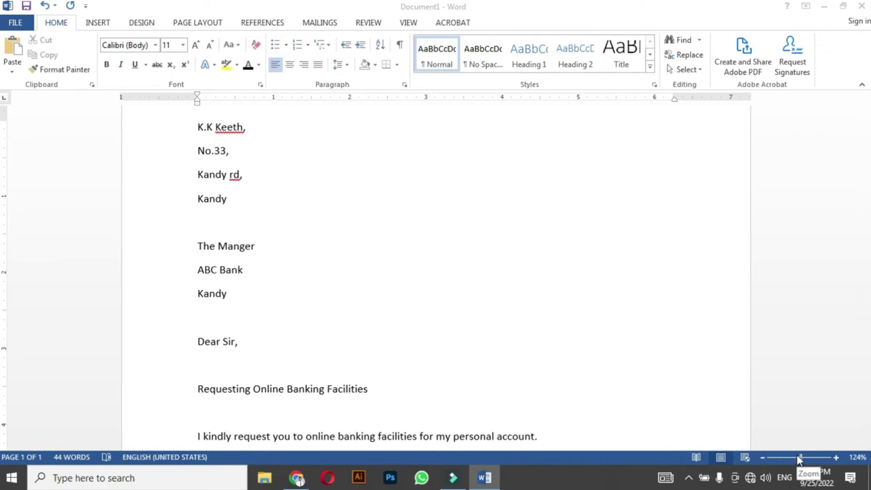
{"action": "scroll", "coordinate": [544, 341], "scroll_direction": "down", "scroll_amount": 4}
{"action": "scroll", "coordinate": [417, 331], "scroll_direction": "up", "scroll_amount": 2}
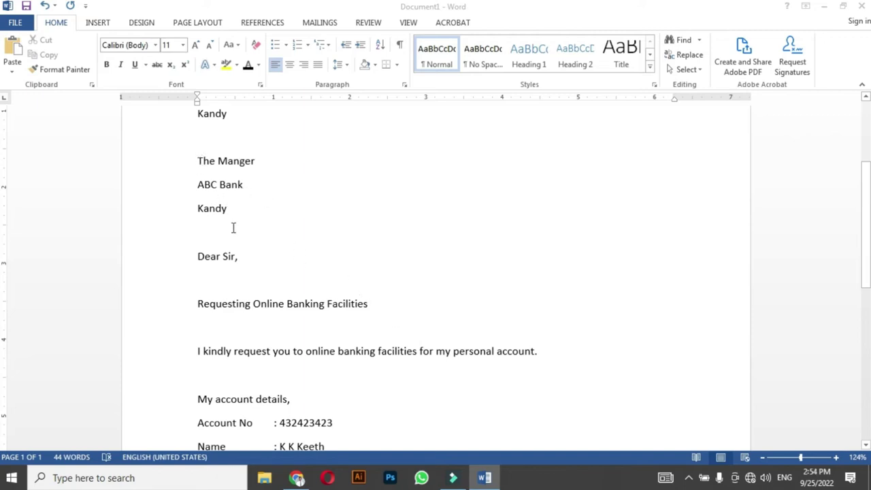
{"action": "scroll", "coordinate": [233, 228], "scroll_direction": "up", "scroll_amount": 2}
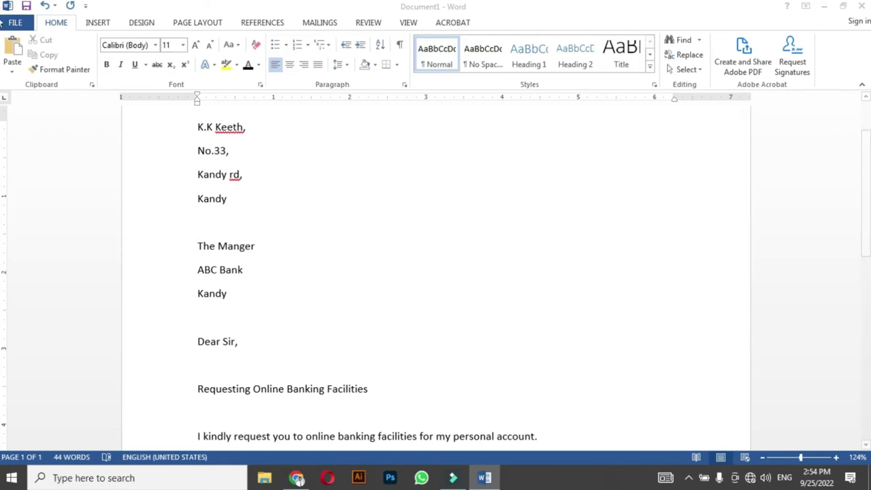
{"action": "left_click", "coordinate": [15, 22]}
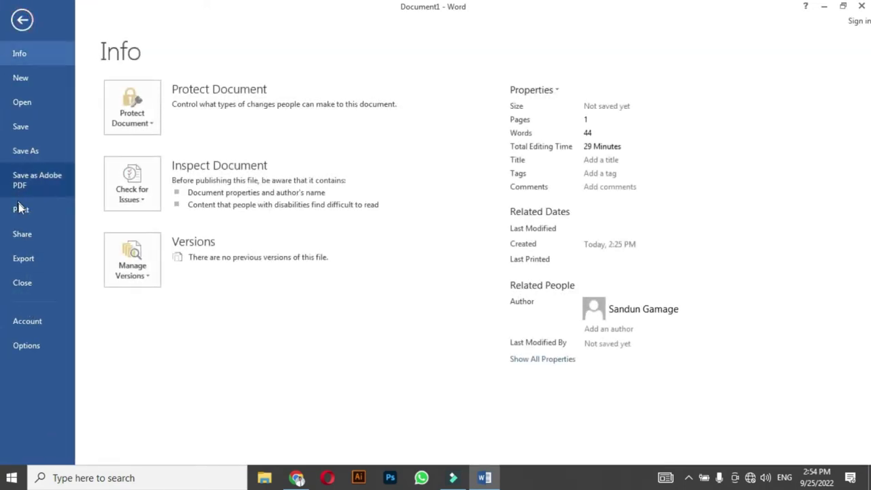
Preview the one-page letter in Print view at 91% zoom, then return to editing.
{"action": "left_click", "coordinate": [48, 211]}
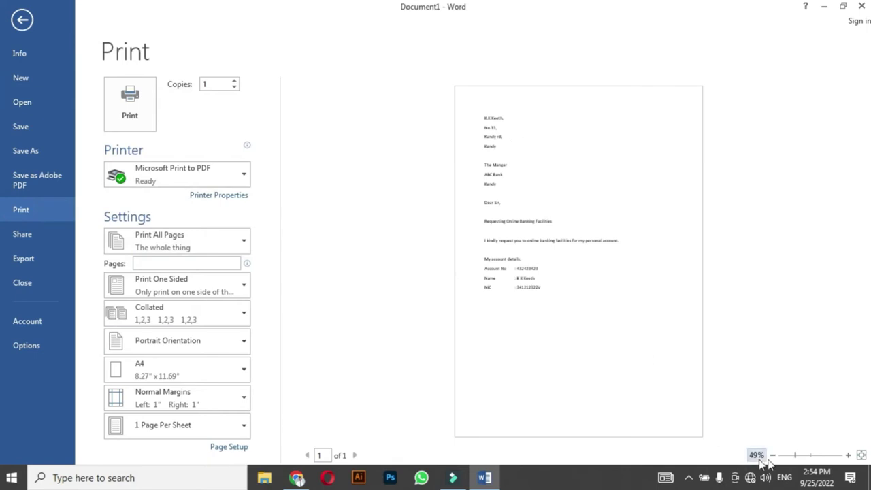
{"action": "left_click", "coordinate": [809, 456]}
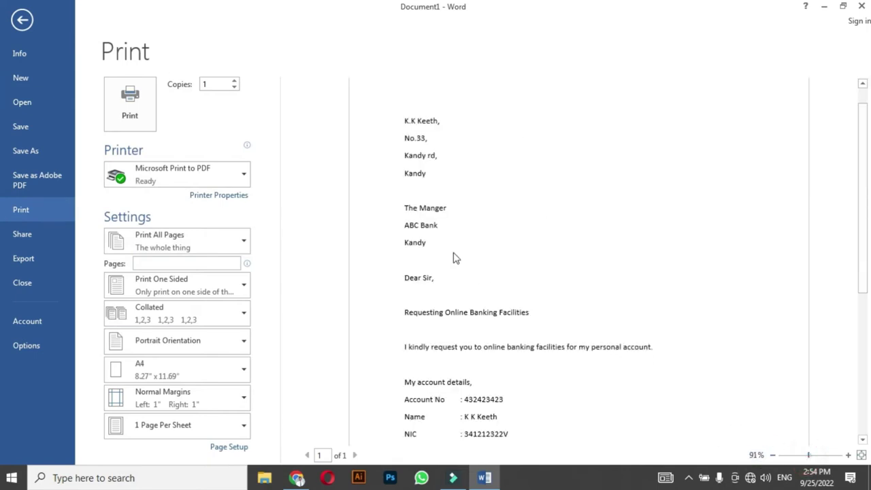
{"action": "scroll", "coordinate": [452, 256], "scroll_direction": "down", "scroll_amount": 3}
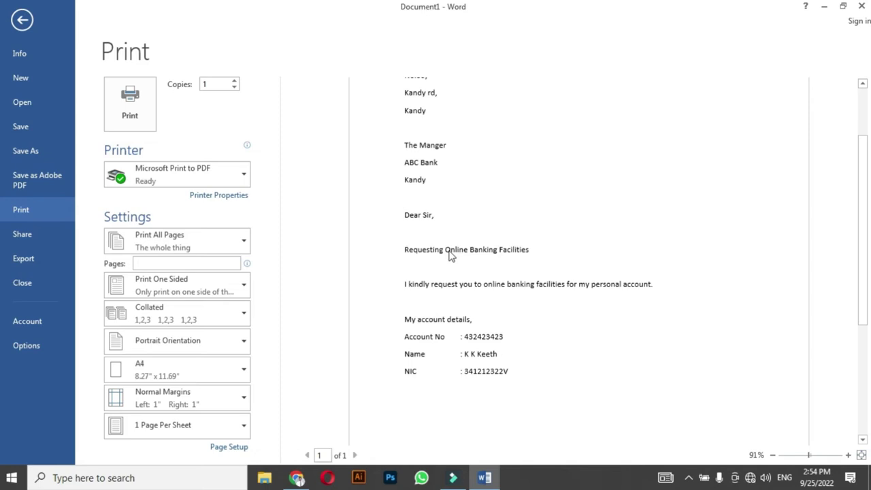
{"action": "scroll", "coordinate": [448, 255], "scroll_direction": "up", "scroll_amount": 1}
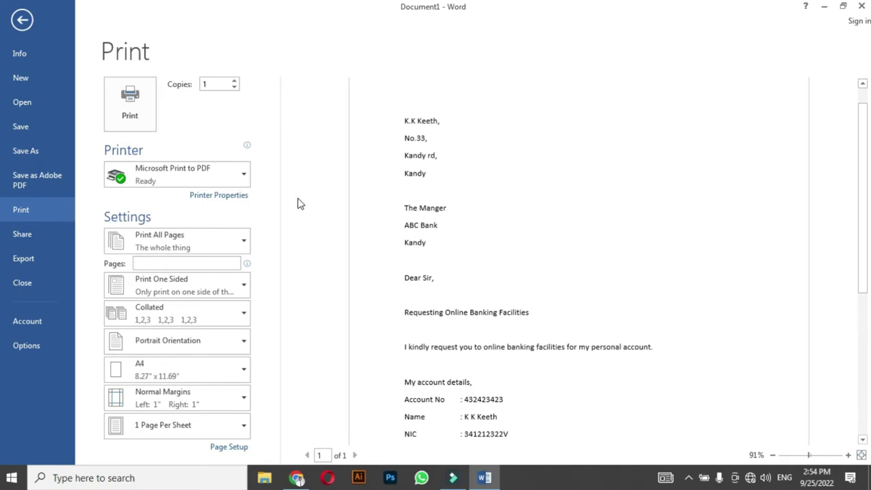
{"action": "left_click", "coordinate": [22, 19]}
{"action": "scroll", "coordinate": [361, 251], "scroll_direction": "down", "scroll_amount": 5}
{"action": "scroll", "coordinate": [362, 247], "scroll_direction": "up", "scroll_amount": 4}
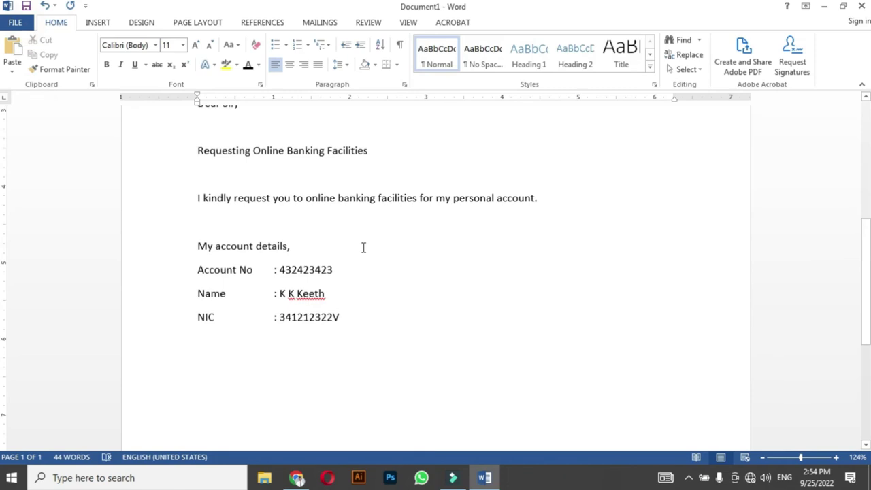
Complete the closing sentence with 'expecting your feedback soon' and add a 'Thank you' line.
{"action": "key", "text": "Return"}
{"action": "key", "text": "Return"}
{"action": "type", "text": "expecting your fee"}
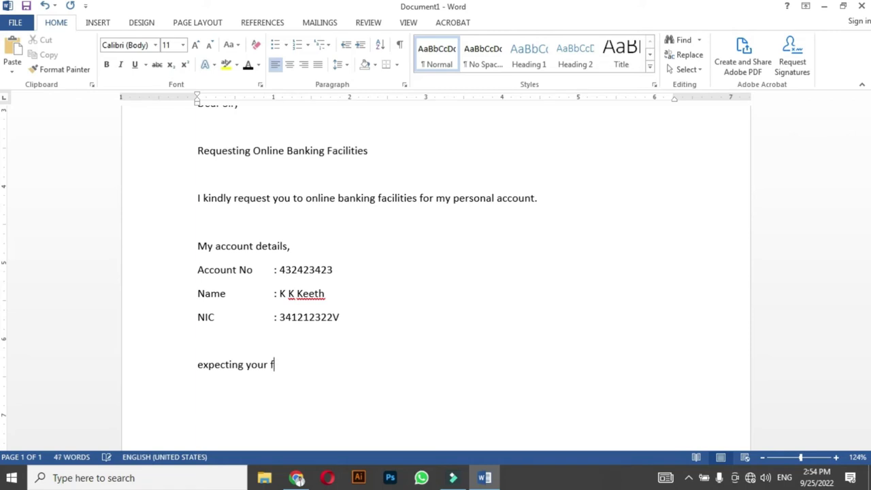
{"action": "type", "text": "dback soo"}
{"action": "type", "text": "n."}
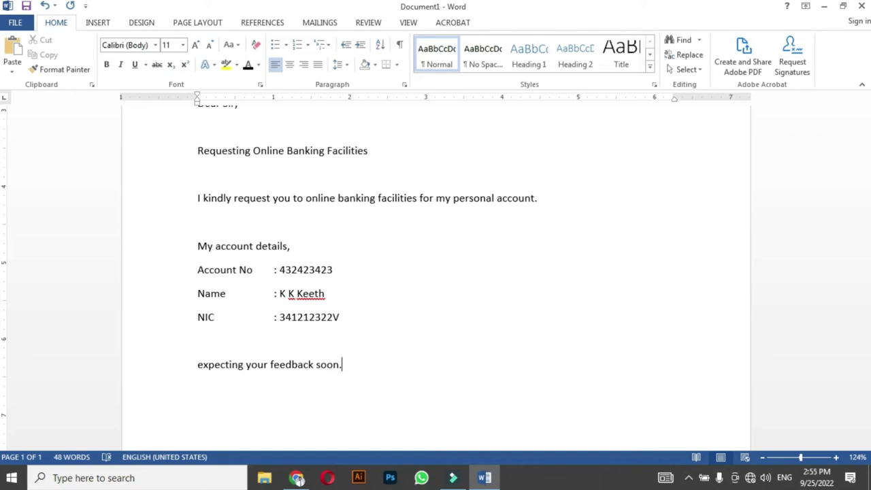
{"action": "key", "text": "Return"}
{"action": "scroll", "coordinate": [298, 266], "scroll_direction": "down", "scroll_amount": 3}
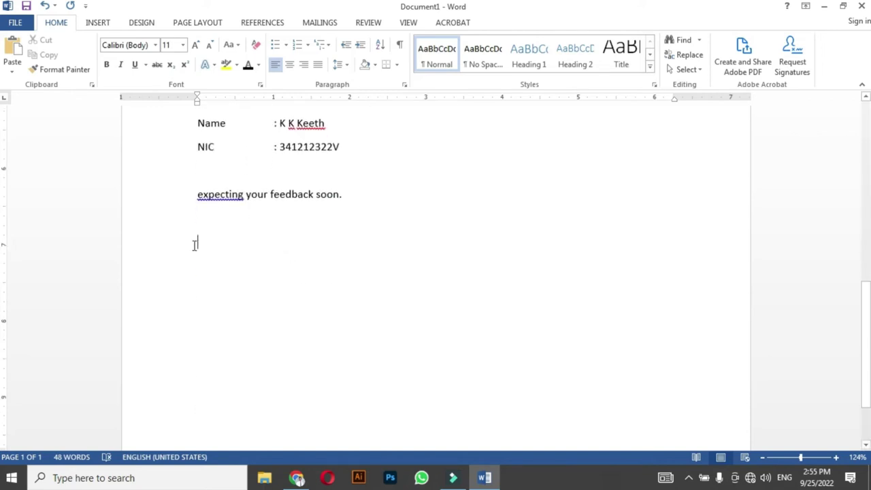
{"action": "type", "text": "Thank "}
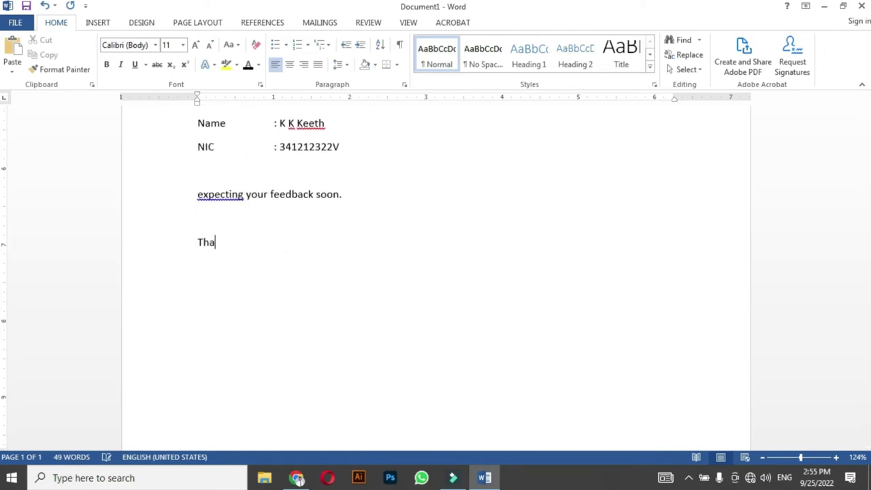
{"action": "type", "text": "you"}
Type the 'your faithful' sign-off two lines below 'Thank you'.
{"action": "key", "text": "Return"}
{"action": "key", "text": "Return"}
{"action": "type", "text": "yourfai"}
{"action": "type", "text": "thf"}
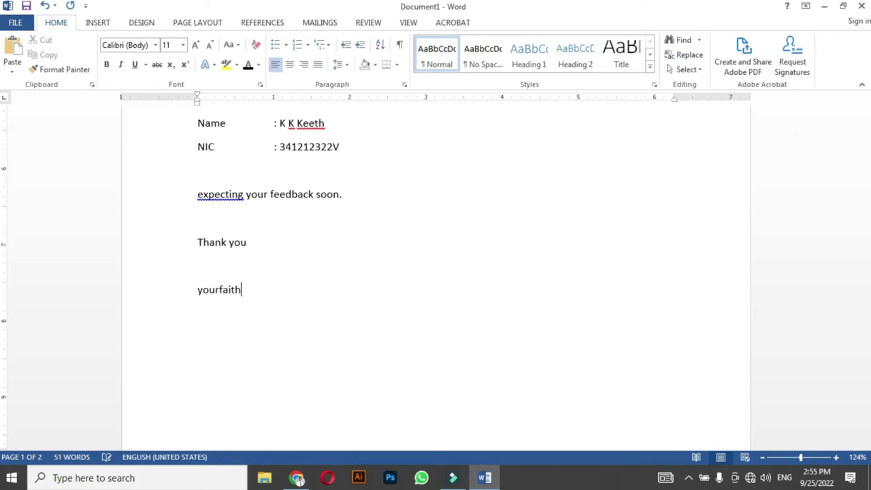
{"action": "type", "text": "uly"}
{"action": "key", "text": "space"}
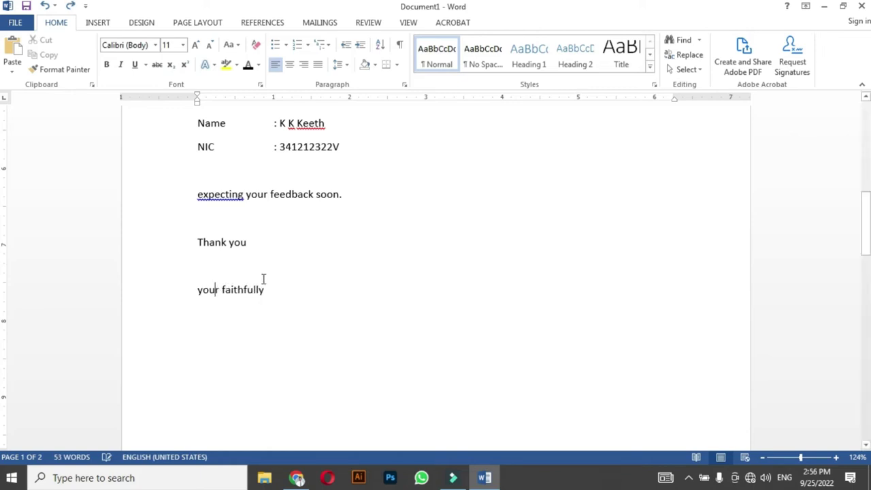
{"action": "key", "text": "ctrl+z"}
{"action": "left_click", "coordinate": [270, 293]}
Accept spelling suggestions: faithfuly to faithfully, your to You're, and expecting to Expecting.
{"action": "right_click", "coordinate": [260, 295]}
{"action": "left_click", "coordinate": [278, 306]}
{"action": "right_click", "coordinate": [204, 293]}
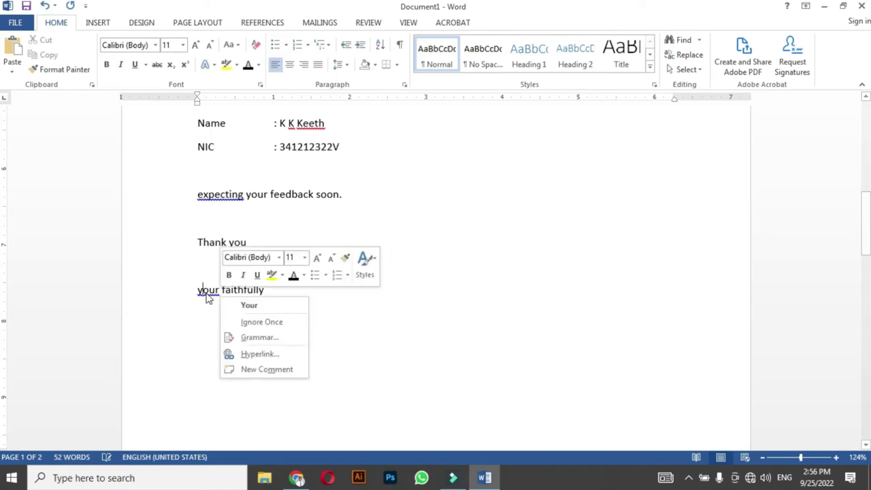
{"action": "left_click", "coordinate": [248, 306]}
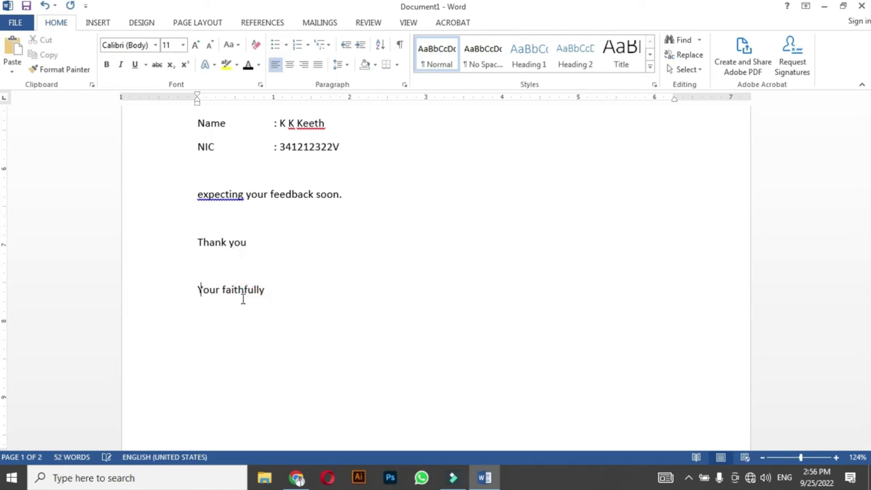
{"action": "right_click", "coordinate": [209, 289]}
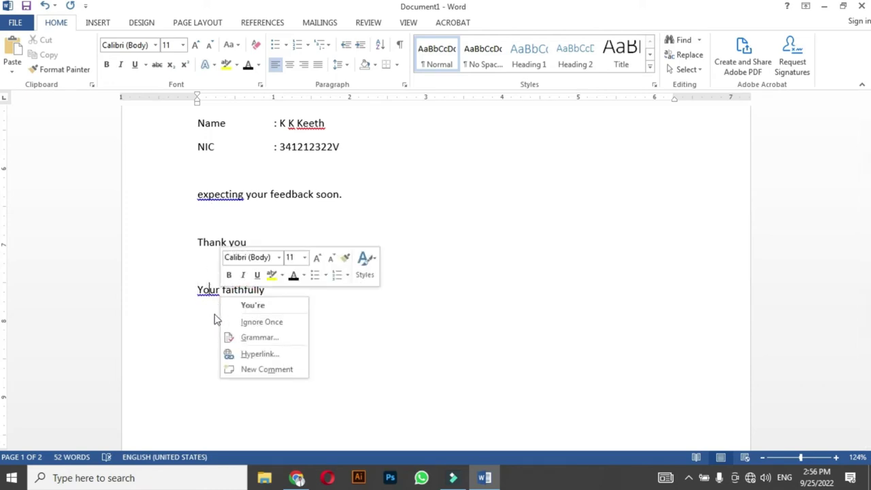
{"action": "left_click", "coordinate": [245, 303]}
{"action": "right_click", "coordinate": [209, 195]}
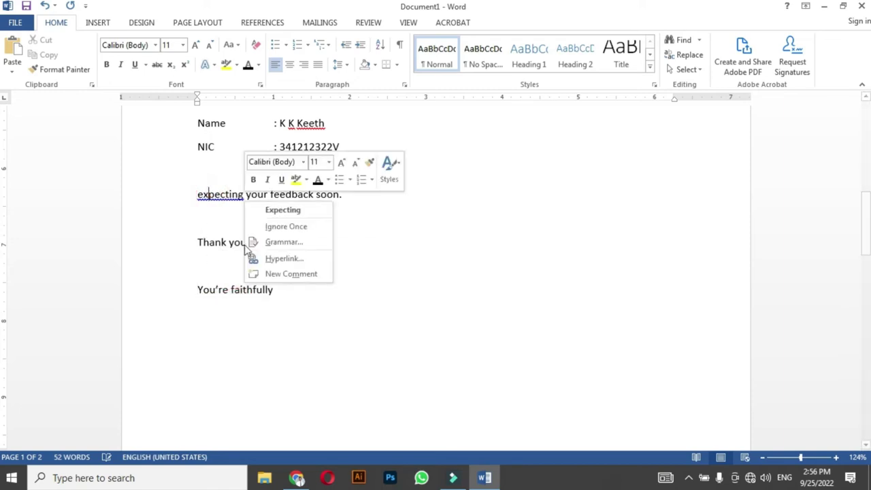
{"action": "left_click", "coordinate": [264, 210]}
{"action": "left_click", "coordinate": [288, 288]}
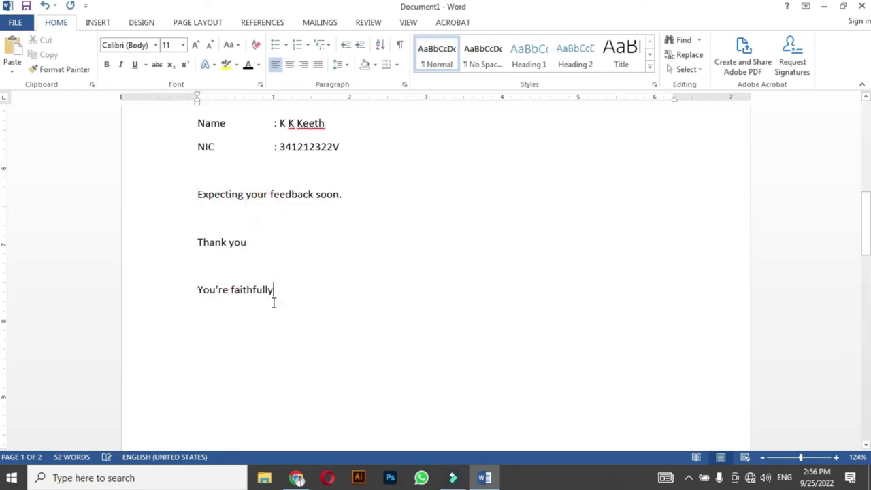
Add a comma after the sign-off, then the sender's name with a dotted signature line above it.
{"action": "type", "text": ","}
{"action": "key", "text": "Return"}
{"action": "key", "text": "Return"}
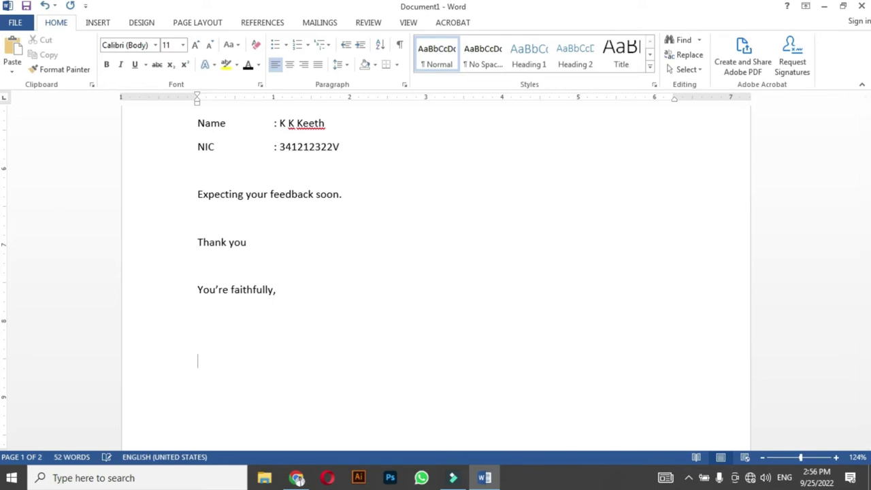
{"action": "type", "text": "K K K"}
{"action": "type", "text": "eeth"}
{"action": "left_click", "coordinate": [196, 340]}
{"action": "type", "text": ".........................."}
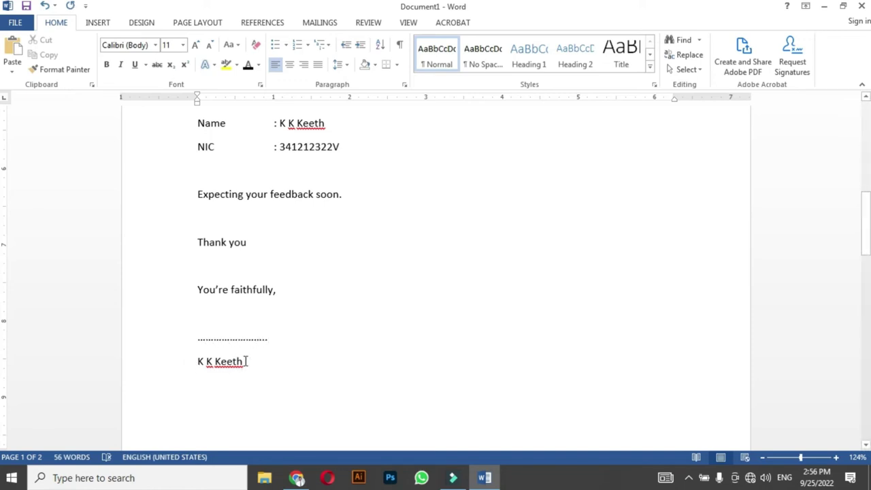
{"action": "left_click", "coordinate": [242, 361]}
{"action": "scroll", "coordinate": [243, 354], "scroll_direction": "up", "scroll_amount": 5}
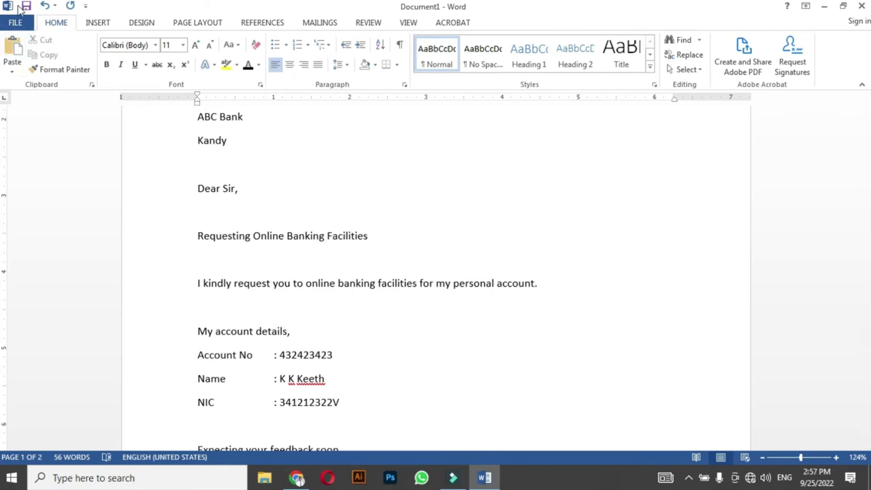
{"action": "left_click", "coordinate": [26, 6]}
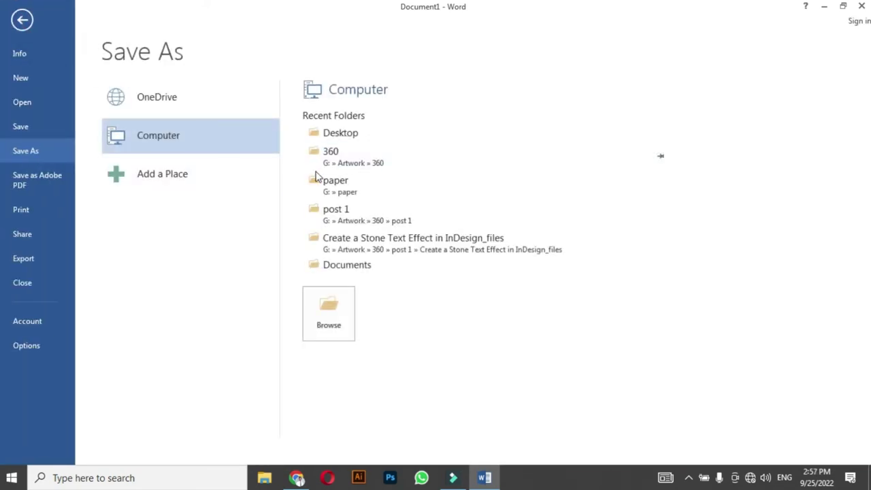
Save the letter to the Desktop as 'Requesting online banking 2022.9.25'.
{"action": "left_click", "coordinate": [325, 131]}
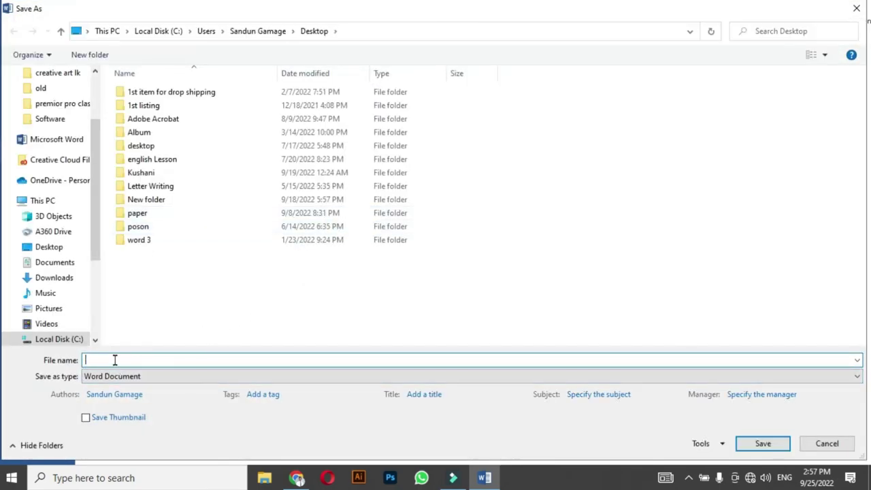
{"action": "type", "text": "L"}
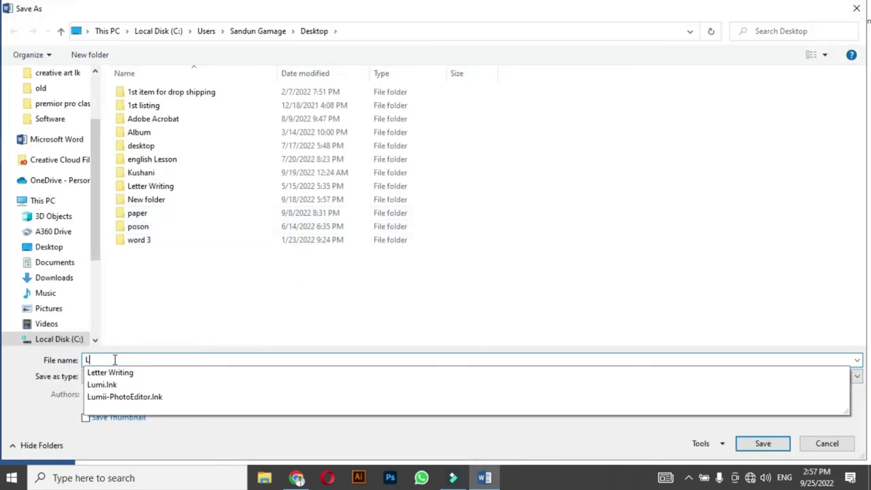
{"action": "key", "text": "BackSpace"}
{"action": "type", "text": "R"}
{"action": "key", "text": "BackSpace"}
{"action": "type", "text": "Requesti"}
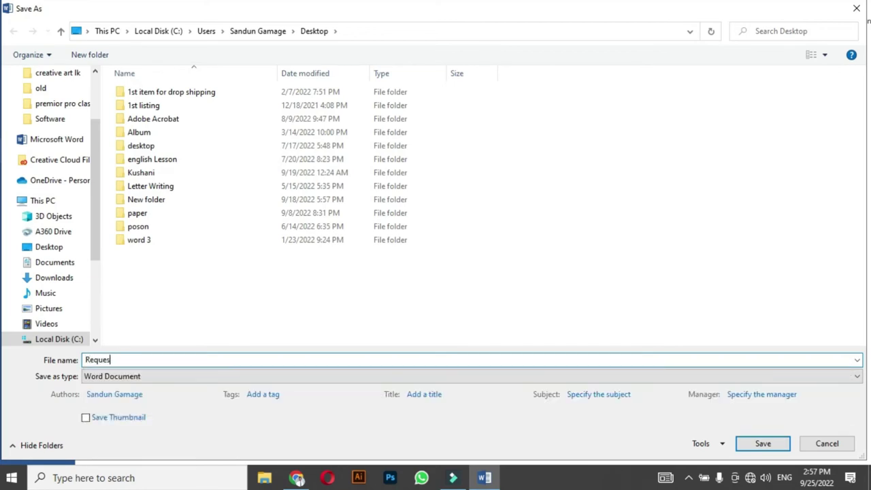
{"action": "type", "text": "ng online banking"}
{"action": "type", "text": "2022.9.25"}
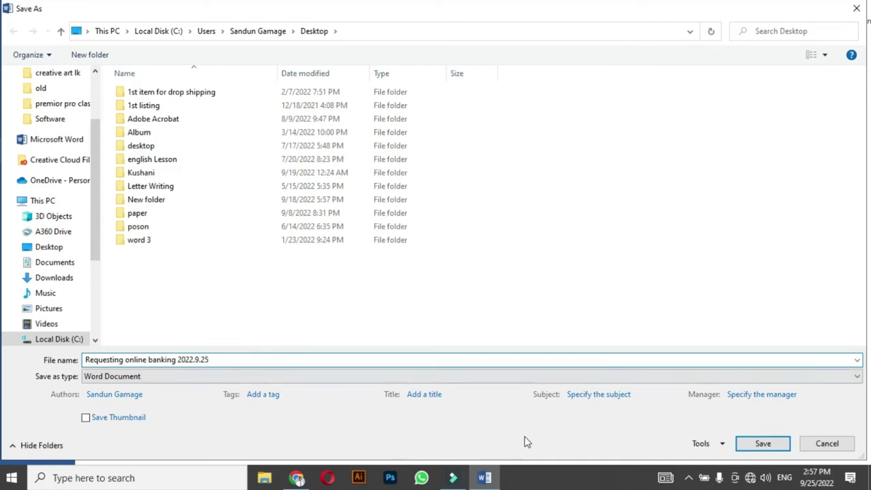
{"action": "left_click", "coordinate": [760, 447]}
{"action": "scroll", "coordinate": [380, 304], "scroll_direction": "up", "scroll_amount": 2}
{"action": "scroll", "coordinate": [373, 297], "scroll_direction": "up", "scroll_amount": 1}
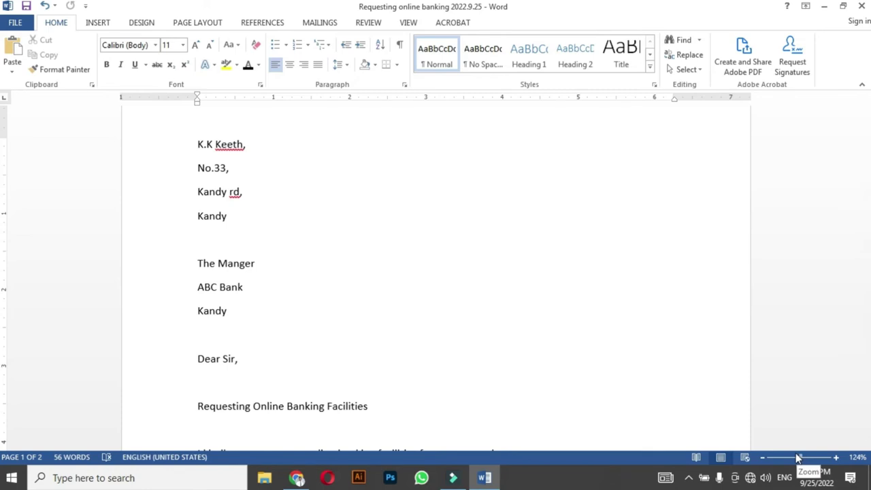
Delete the empty lines spilling onto page 2 so the letter fits on one page.
{"action": "left_click_drag", "start_coordinate": [793, 459], "coordinate": [776, 459]}
{"action": "scroll", "coordinate": [401, 352], "scroll_direction": "down", "scroll_amount": 1}
{"action": "scroll", "coordinate": [401, 353], "scroll_direction": "up", "scroll_amount": 1}
{"action": "scroll", "coordinate": [400, 353], "scroll_direction": "down", "scroll_amount": 2}
{"action": "left_click", "coordinate": [511, 406]}
{"action": "left_click", "coordinate": [501, 305]}
{"action": "key", "text": "BackSpace"}
{"action": "key", "text": "BackSpace"}
{"action": "key", "text": "BackSpace"}
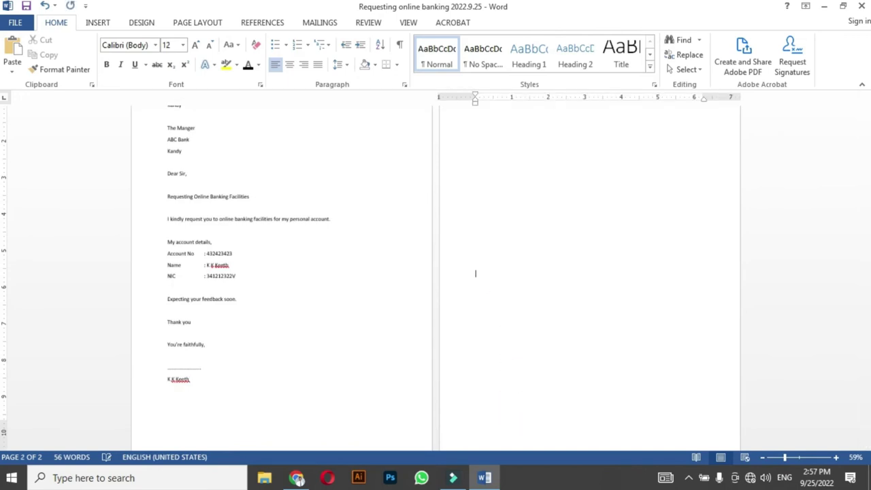
{"action": "key", "text": "BackSpace"}
{"action": "key", "text": "BackSpace"}
{"action": "key", "text": "BackSpace"}
{"action": "key", "text": "BackSpace"}
{"action": "key", "text": "BackSpace"}
{"action": "key", "text": "BackSpace"}
{"action": "key", "text": "BackSpace"}
{"action": "key", "text": "BackSpace"}
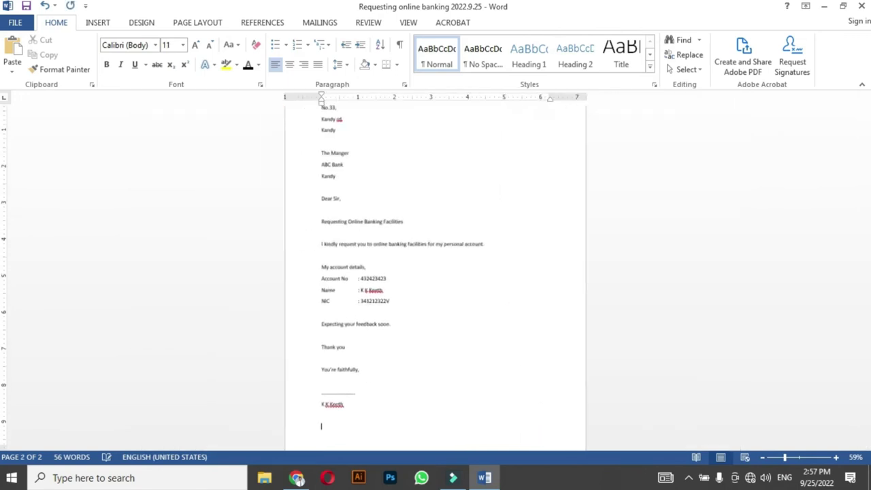
{"action": "scroll", "coordinate": [476, 310], "scroll_direction": "down", "scroll_amount": 1}
{"action": "scroll", "coordinate": [459, 321], "scroll_direction": "up", "scroll_amount": 3}
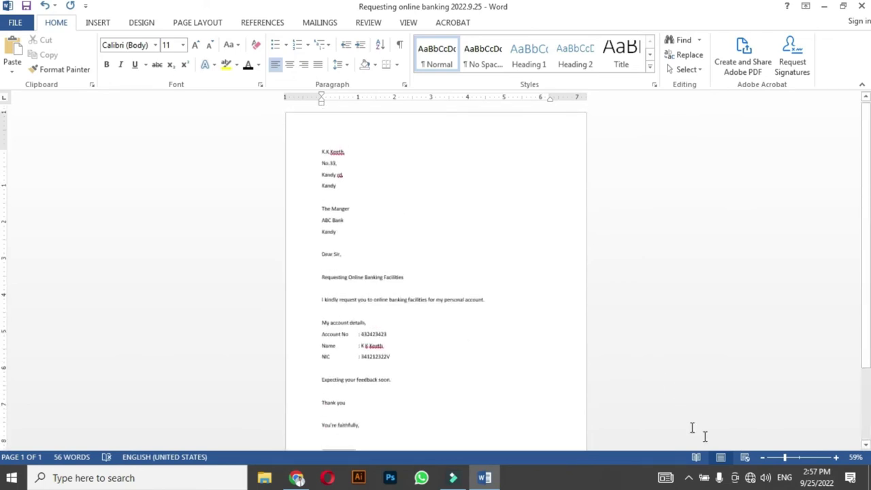
Zoom back to 89%, review the single-page letter and select all its text.
{"action": "left_click_drag", "start_coordinate": [787, 460], "coordinate": [790, 461]}
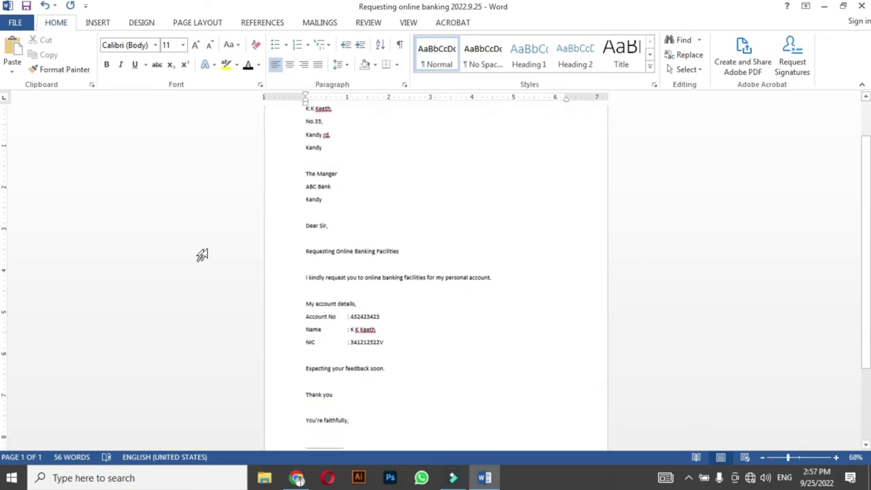
{"action": "left_click", "coordinate": [797, 457]}
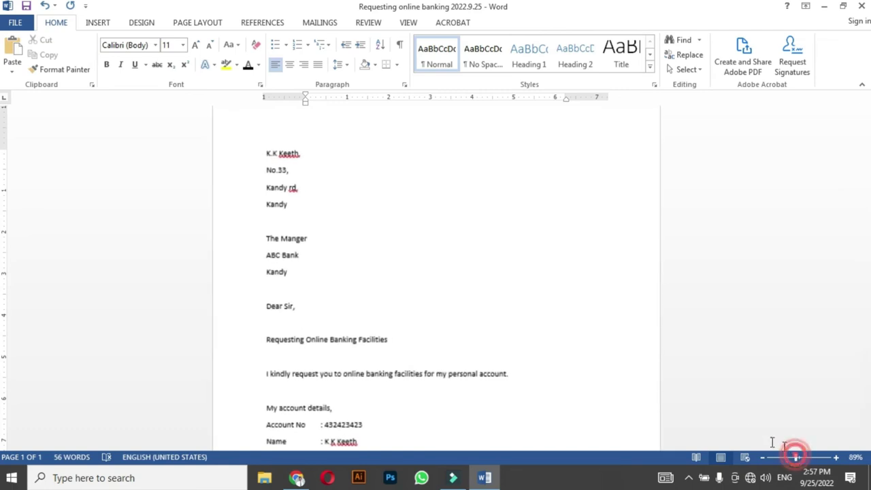
{"action": "scroll", "coordinate": [371, 296], "scroll_direction": "down", "scroll_amount": 3}
{"action": "scroll", "coordinate": [335, 311], "scroll_direction": "up", "scroll_amount": 2}
{"action": "scroll", "coordinate": [315, 278], "scroll_direction": "up", "scroll_amount": 2}
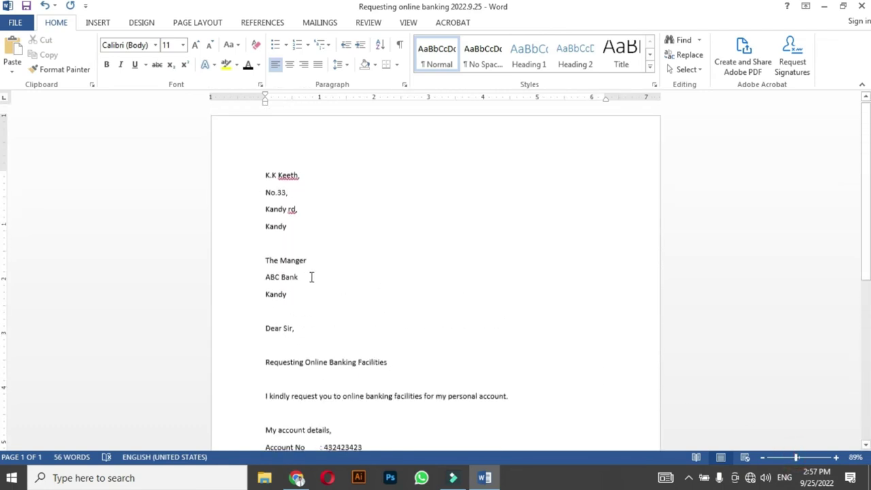
{"action": "scroll", "coordinate": [322, 215], "scroll_direction": "down", "scroll_amount": 2}
{"action": "scroll", "coordinate": [304, 239], "scroll_direction": "up", "scroll_amount": 2}
{"action": "scroll", "coordinate": [231, 245], "scroll_direction": "down", "scroll_amount": 4}
{"action": "scroll", "coordinate": [280, 243], "scroll_direction": "down", "scroll_amount": 2}
{"action": "scroll", "coordinate": [281, 242], "scroll_direction": "up", "scroll_amount": 4}
{"action": "left_click", "coordinate": [271, 175]}
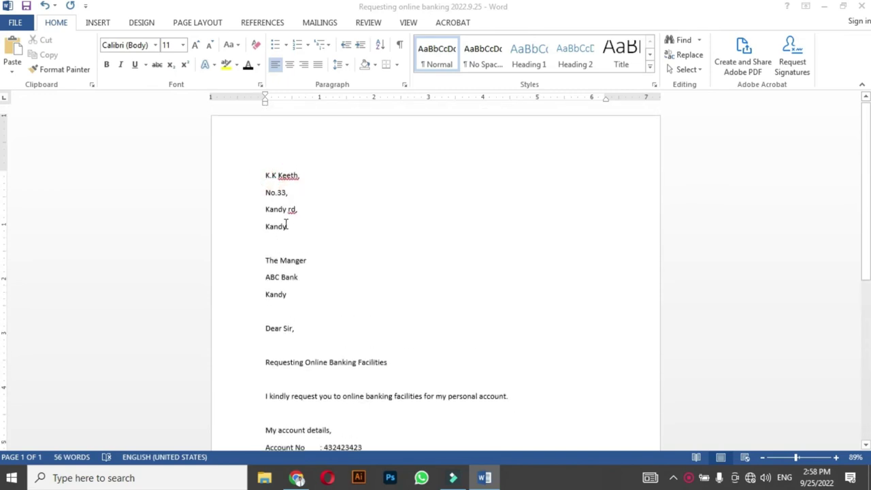
{"action": "key", "text": "ctrl+a"}
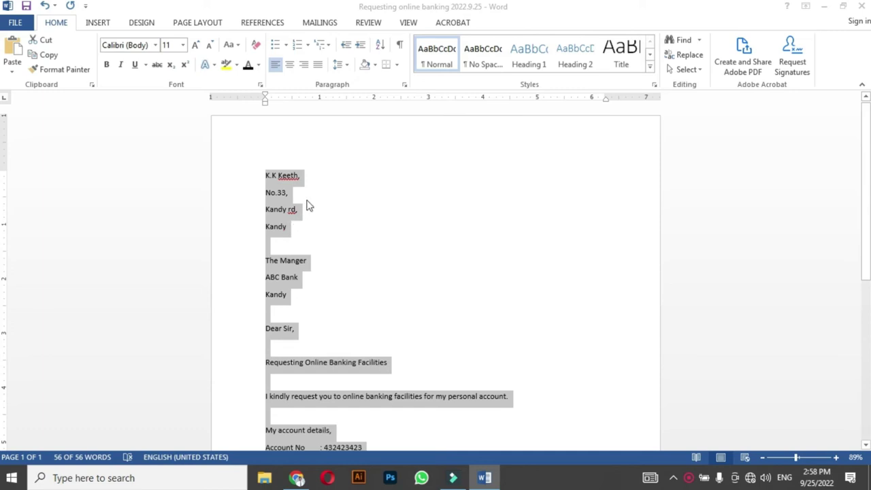
Give the whole letter 1.0 line spacing and remove the space after each paragraph.
{"action": "left_click", "coordinate": [55, 23]}
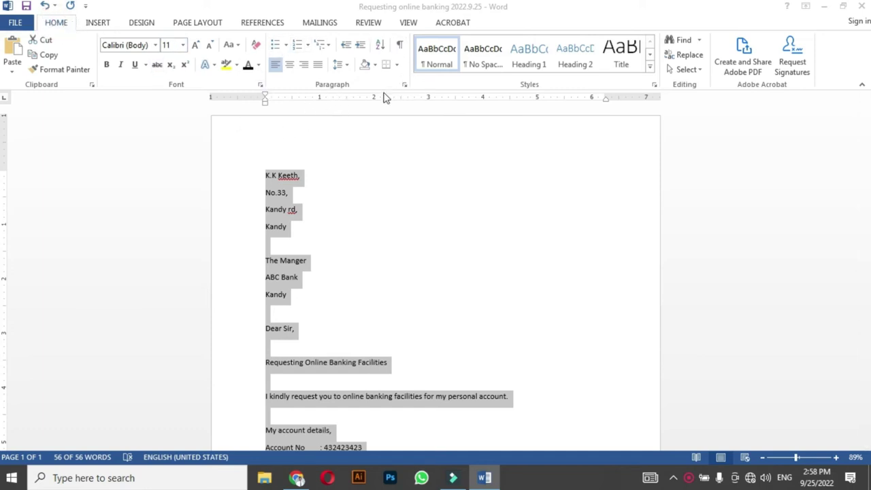
{"action": "left_click", "coordinate": [347, 66]}
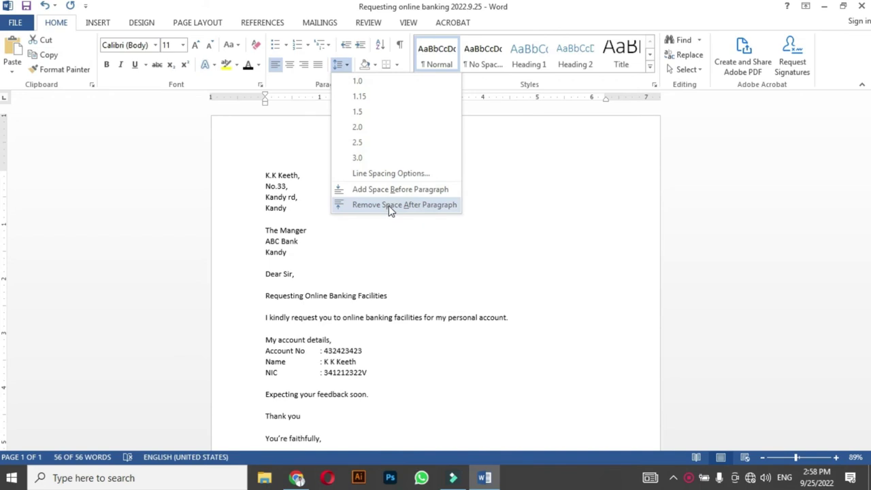
{"action": "left_click", "coordinate": [389, 205]}
{"action": "scroll", "coordinate": [347, 378], "scroll_direction": "down", "scroll_amount": 2}
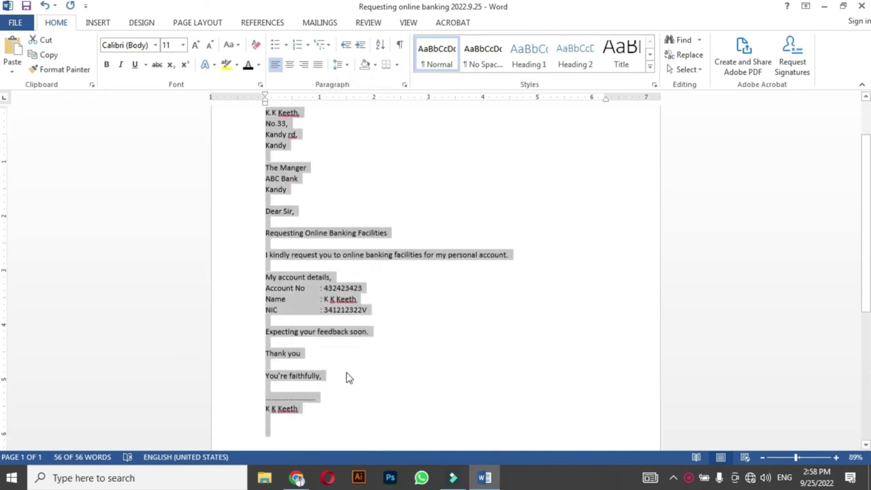
{"action": "scroll", "coordinate": [345, 378], "scroll_direction": "up", "scroll_amount": 2}
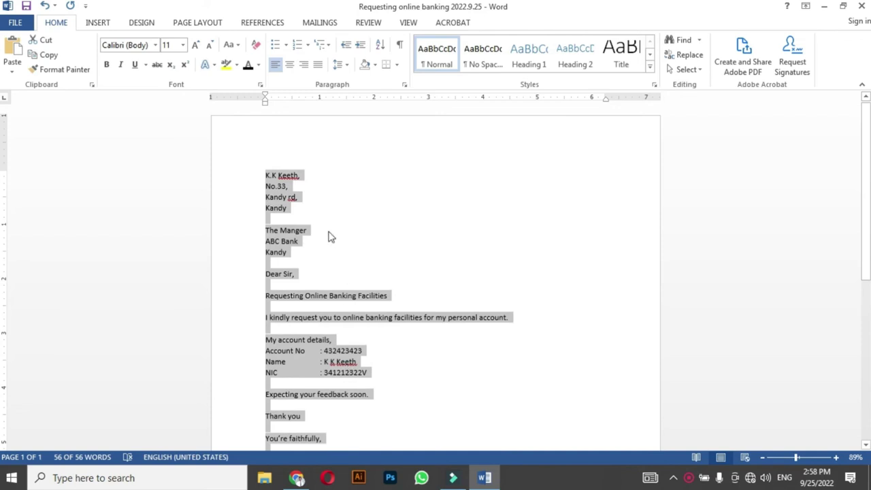
{"action": "left_click", "coordinate": [340, 64]}
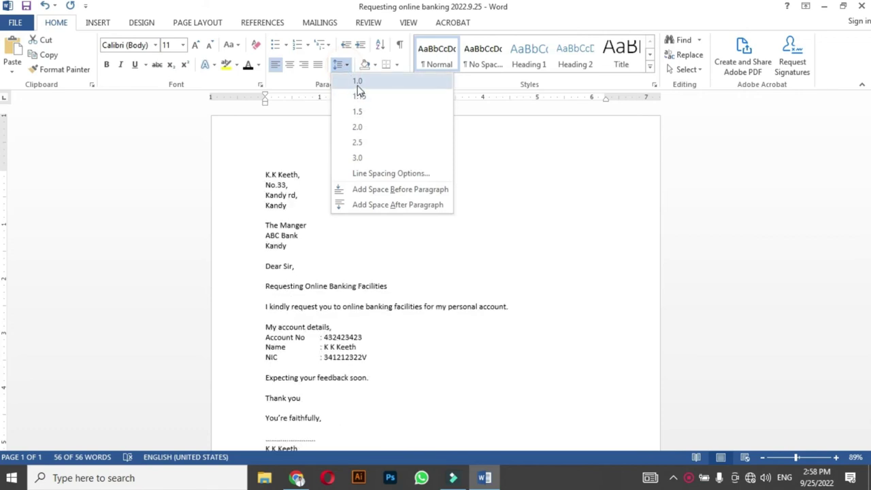
{"action": "left_click", "coordinate": [356, 83]}
{"action": "left_click", "coordinate": [402, 308]}
{"action": "scroll", "coordinate": [403, 307], "scroll_direction": "down", "scroll_amount": 5}
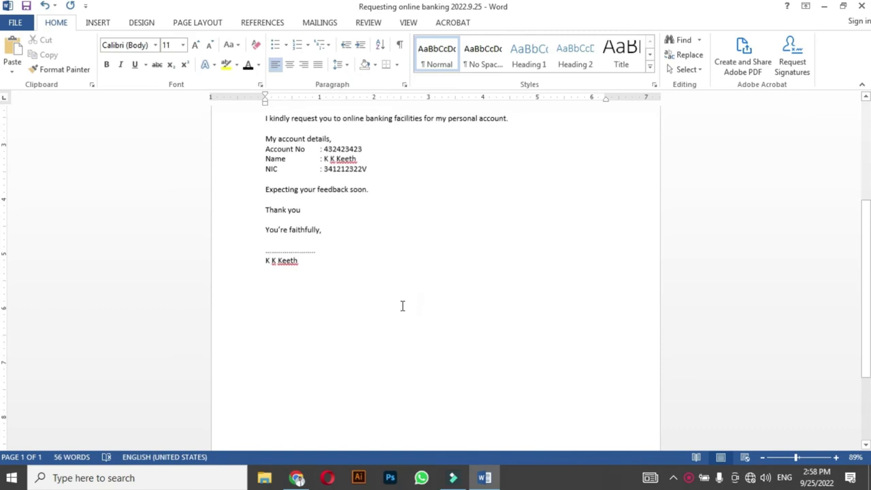
{"action": "scroll", "coordinate": [402, 306], "scroll_direction": "up", "scroll_amount": 5}
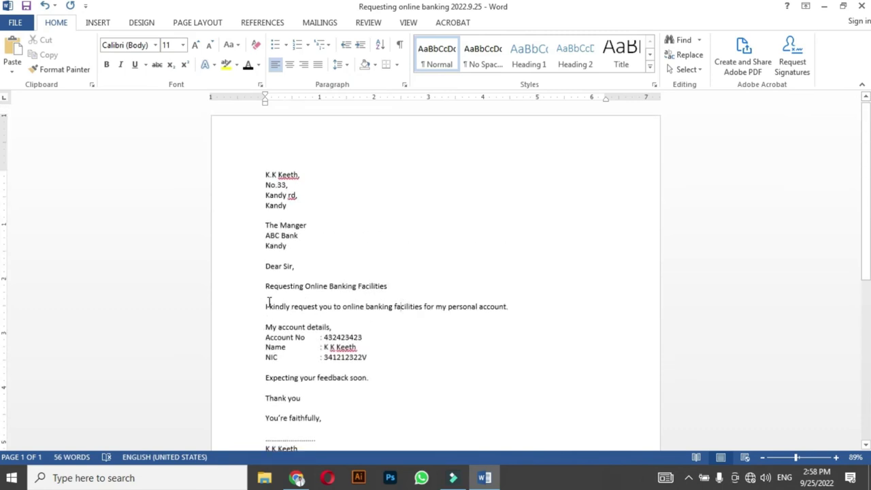
{"action": "scroll", "coordinate": [272, 292], "scroll_direction": "down", "scroll_amount": 2}
{"action": "scroll", "coordinate": [275, 284], "scroll_direction": "up", "scroll_amount": 2}
Underline the subject line 'Requesting Online Banking Facilities', viewing the page at 148% zoom.
{"action": "left_click", "coordinate": [237, 289]}
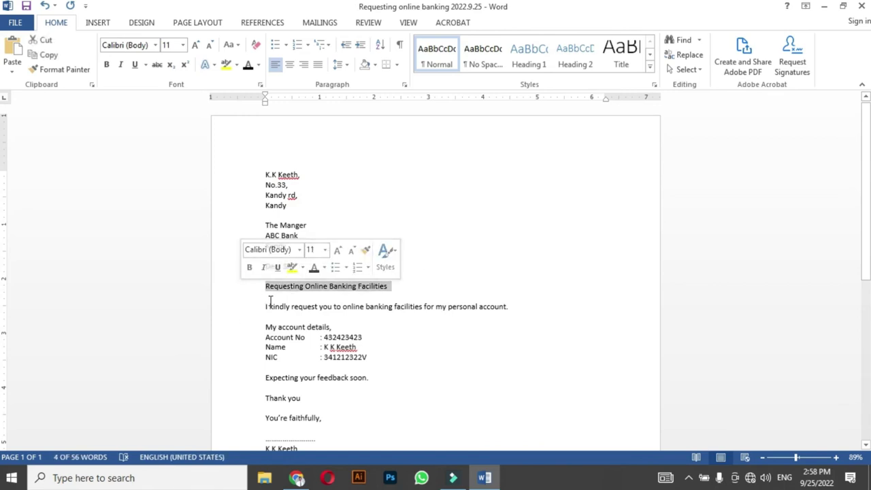
{"action": "left_click", "coordinate": [259, 299]}
{"action": "left_click", "coordinate": [247, 287]}
{"action": "left_click_drag", "start_coordinate": [796, 458], "coordinate": [805, 458]}
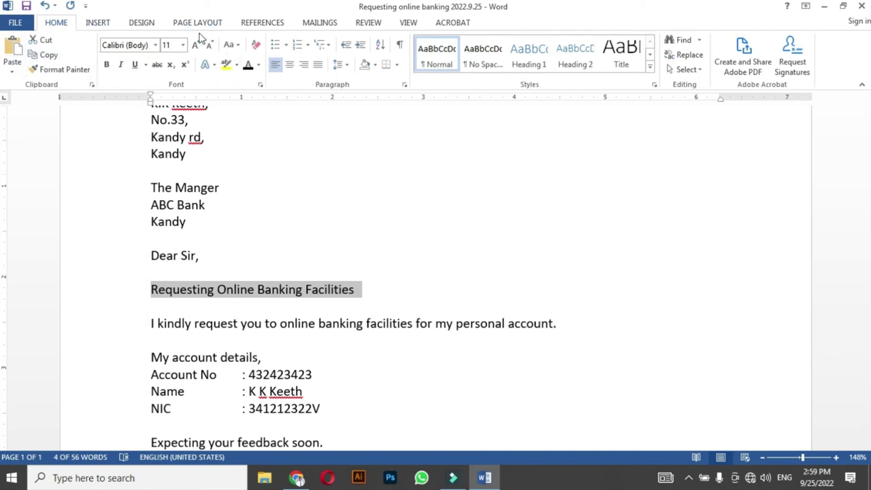
{"action": "left_click", "coordinate": [136, 66]}
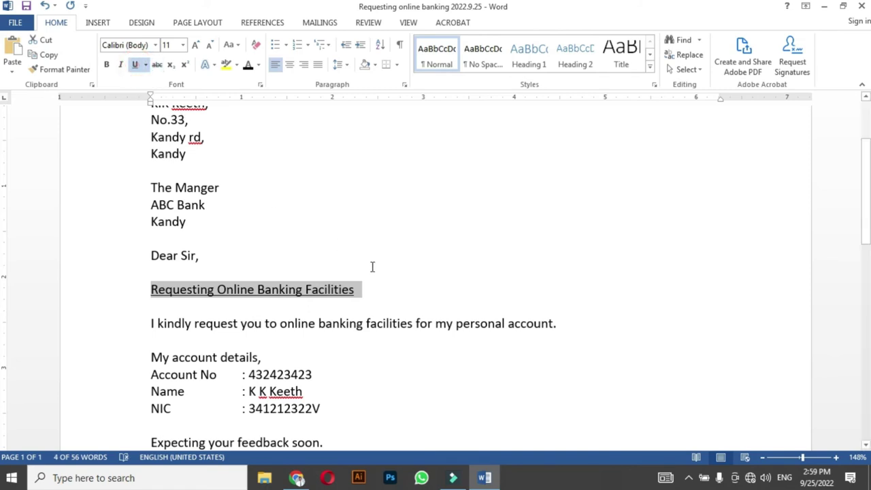
{"action": "scroll", "coordinate": [373, 289], "scroll_direction": "up", "scroll_amount": 2}
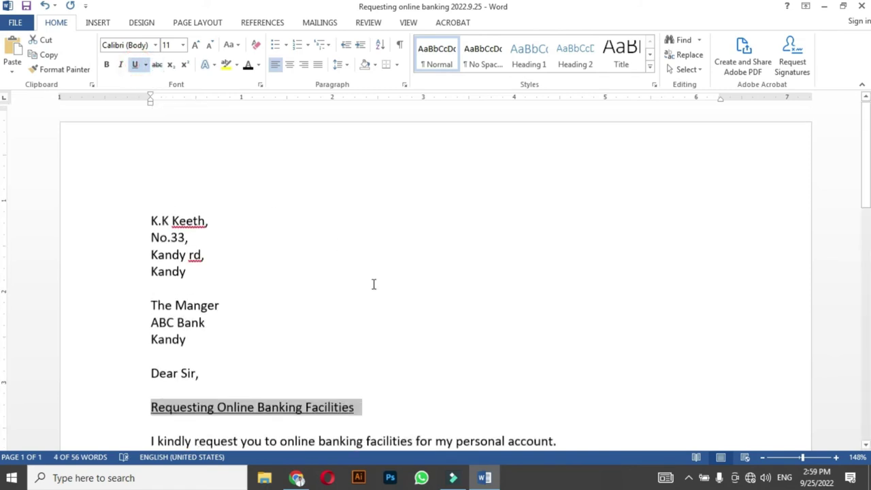
{"action": "scroll", "coordinate": [376, 293], "scroll_direction": "down", "scroll_amount": 4}
{"action": "scroll", "coordinate": [337, 272], "scroll_direction": "down", "scroll_amount": 2}
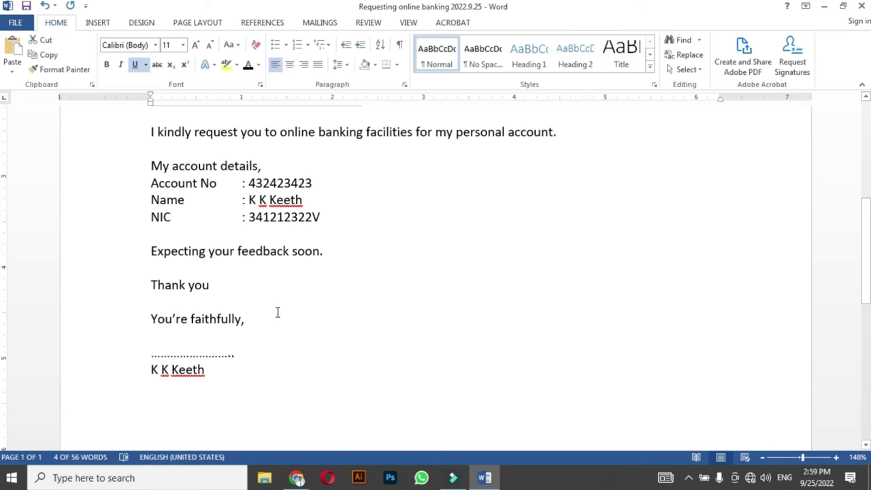
Insert a blank line above 'Thank you'.
{"action": "left_click", "coordinate": [151, 318]}
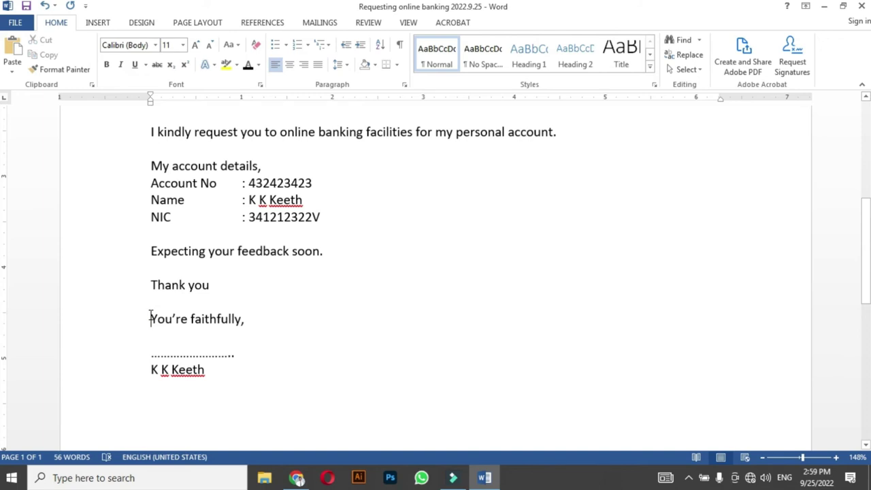
{"action": "scroll", "coordinate": [150, 317], "scroll_direction": "down", "scroll_amount": 3}
{"action": "scroll", "coordinate": [150, 318], "scroll_direction": "up", "scroll_amount": 3}
{"action": "scroll", "coordinate": [151, 318], "scroll_direction": "up", "scroll_amount": 6}
{"action": "scroll", "coordinate": [154, 319], "scroll_direction": "up", "scroll_amount": 3}
{"action": "scroll", "coordinate": [154, 319], "scroll_direction": "down", "scroll_amount": 3}
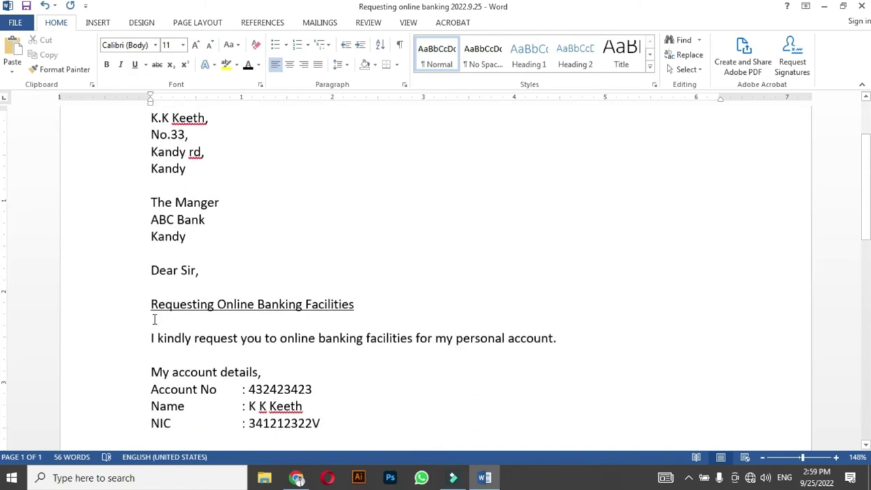
{"action": "scroll", "coordinate": [155, 319], "scroll_direction": "down", "scroll_amount": 5}
{"action": "scroll", "coordinate": [154, 317], "scroll_direction": "up", "scroll_amount": 2}
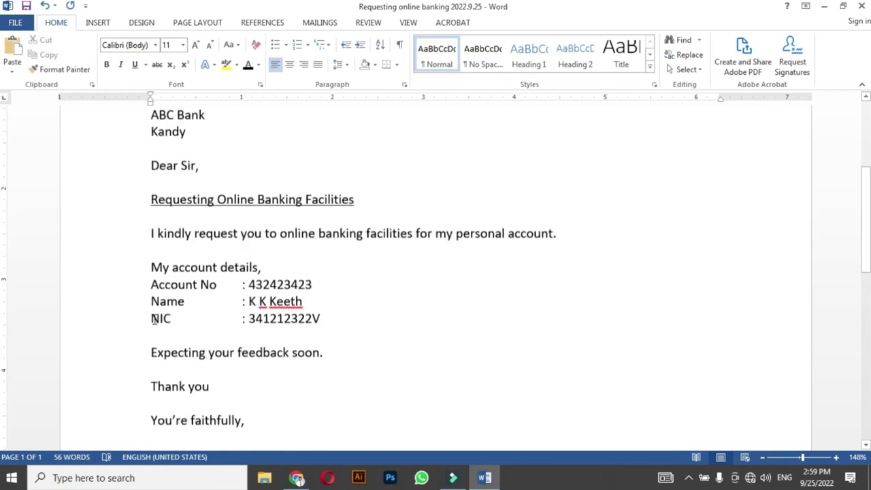
{"action": "left_click", "coordinate": [151, 354]}
{"action": "scroll", "coordinate": [156, 371], "scroll_direction": "down", "scroll_amount": 3}
{"action": "left_click", "coordinate": [149, 286]}
{"action": "key", "text": "Return"}
Push the dotted signature line down with blank lines and extend it with five more dots.
{"action": "scroll", "coordinate": [160, 316], "scroll_direction": "down", "scroll_amount": 2}
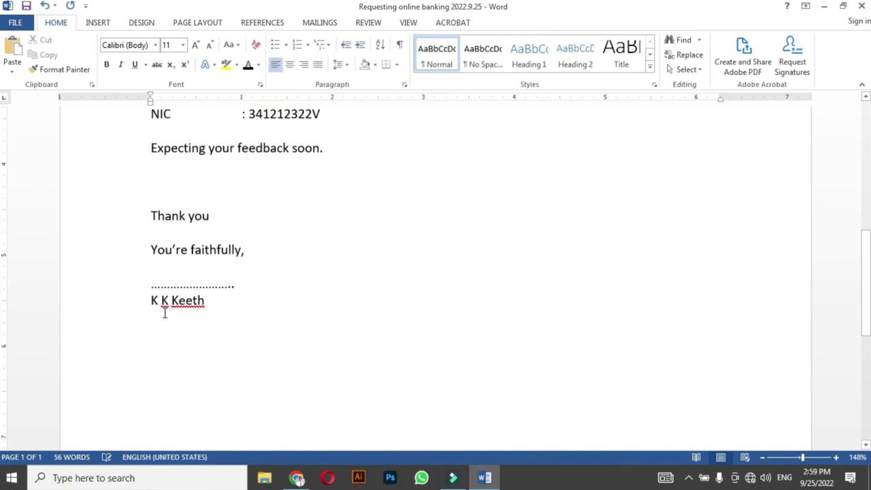
{"action": "left_click", "coordinate": [151, 249]}
{"action": "left_click", "coordinate": [151, 285]}
{"action": "left_click", "coordinate": [152, 297]}
{"action": "key", "text": "Return"}
{"action": "key", "text": "Return"}
{"action": "key", "text": "Return"}
{"action": "left_click", "coordinate": [238, 333]}
{"action": "type", "text": "....."}
{"action": "scroll", "coordinate": [238, 333], "scroll_direction": "up", "scroll_amount": 3}
{"action": "scroll", "coordinate": [239, 334], "scroll_direction": "up", "scroll_amount": 1}
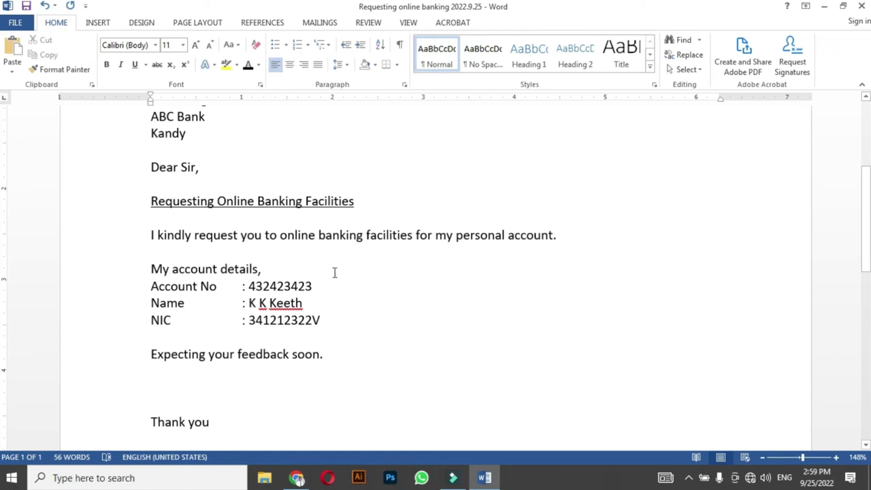
Insert a blank line above the Account No line.
{"action": "left_click", "coordinate": [134, 273]}
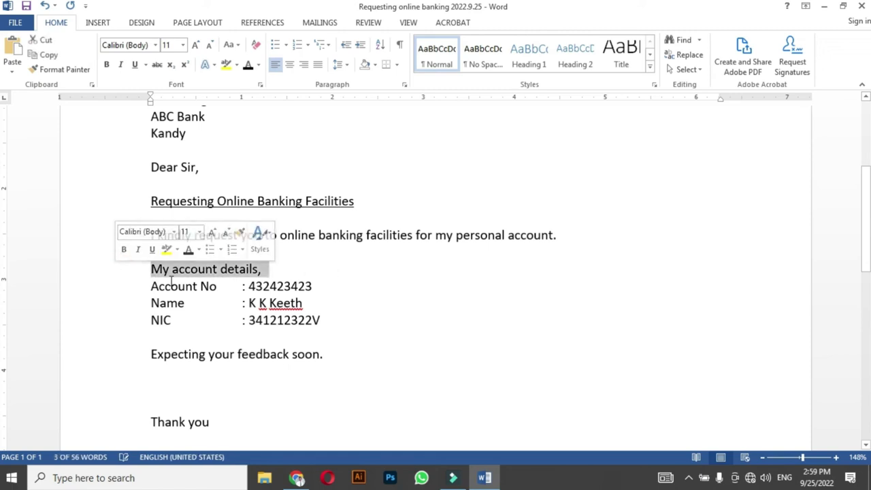
{"action": "left_click", "coordinate": [148, 285]}
{"action": "key", "text": "Return"}
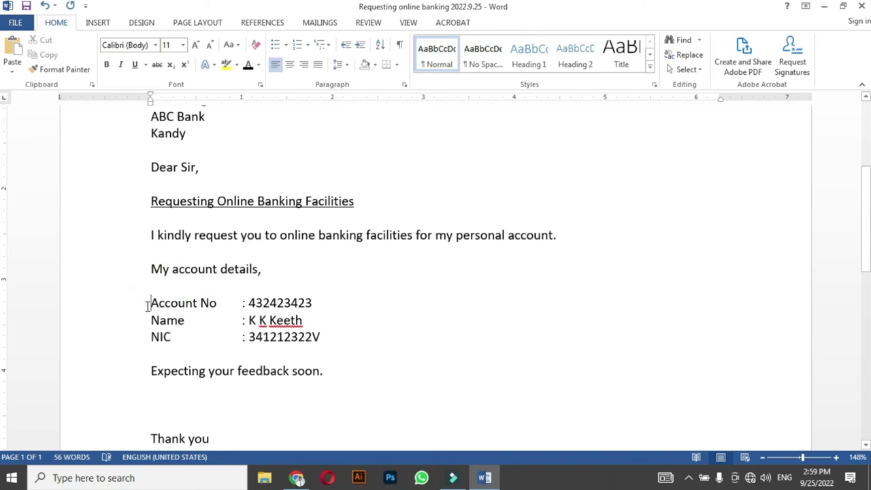
Format the Account No, Name and NIC lines as a filled round bulleted list.
{"action": "left_click_drag", "start_coordinate": [149, 300], "coordinate": [300, 337]}
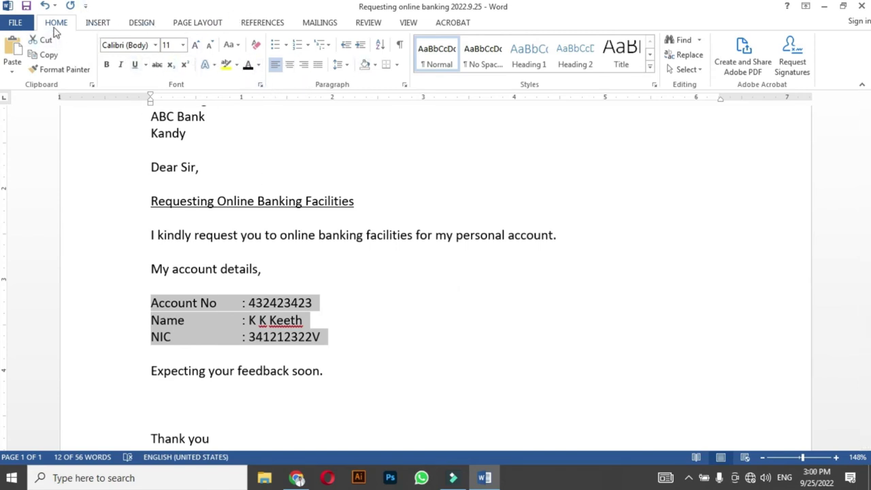
{"action": "left_click", "coordinate": [286, 46]}
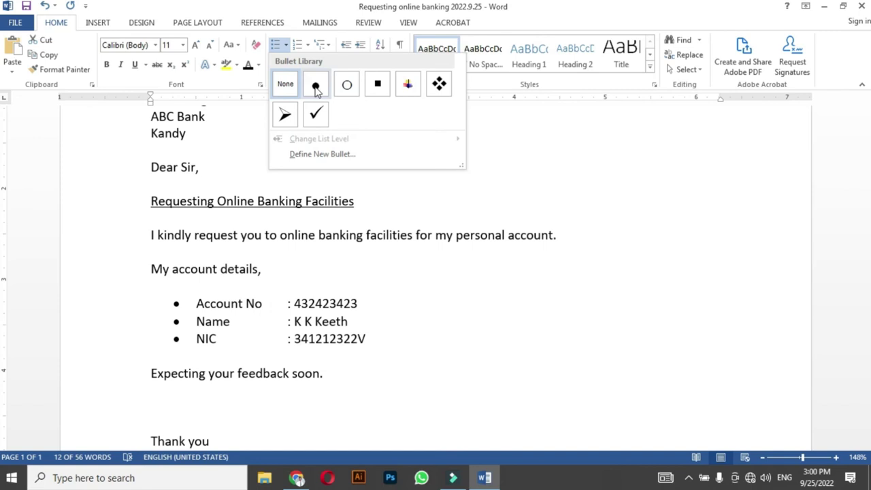
{"action": "left_click", "coordinate": [316, 87]}
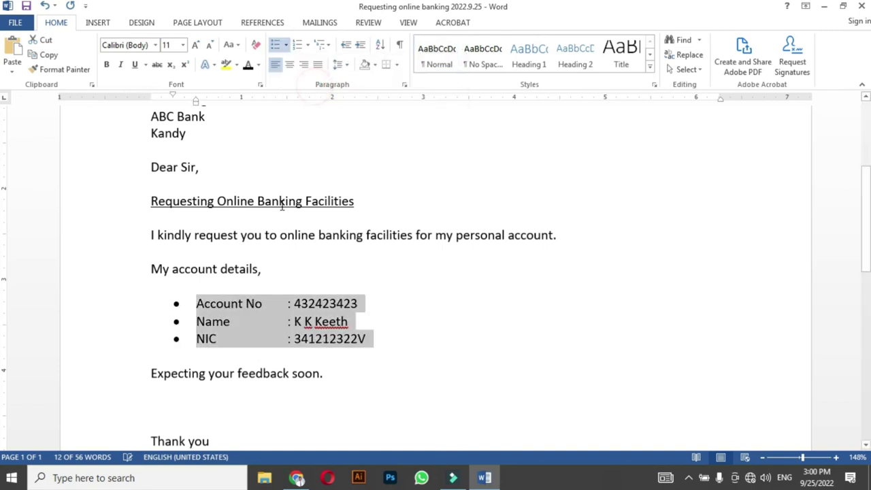
{"action": "left_click", "coordinate": [286, 45]}
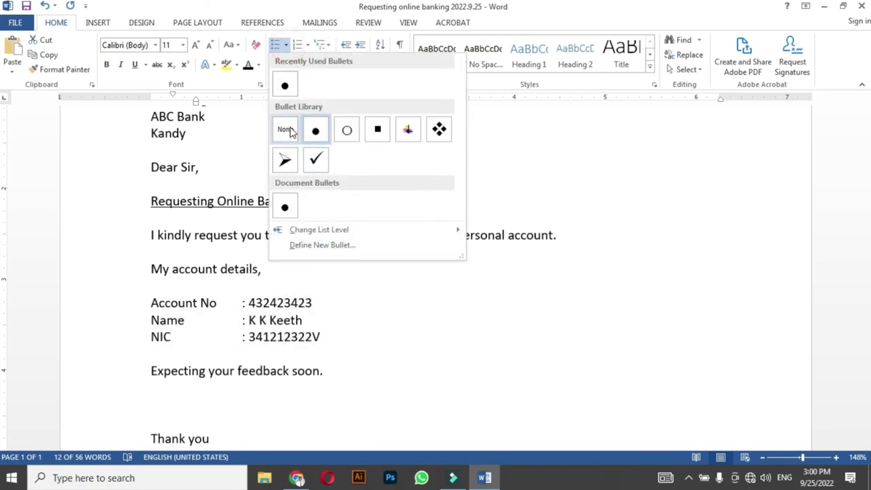
{"action": "left_click", "coordinate": [291, 130]}
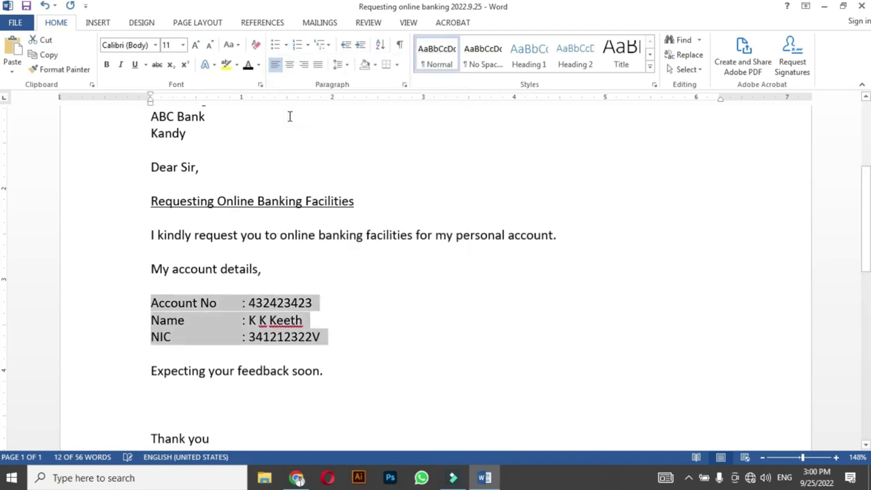
{"action": "left_click", "coordinate": [286, 45]}
{"action": "left_click", "coordinate": [316, 130]}
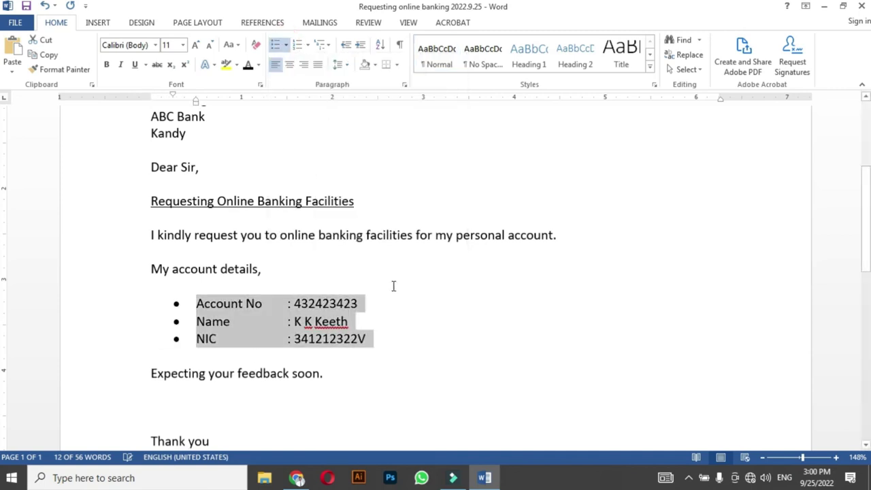
{"action": "left_click", "coordinate": [433, 317]}
{"action": "scroll", "coordinate": [429, 312], "scroll_direction": "down", "scroll_amount": 2}
{"action": "scroll", "coordinate": [429, 311], "scroll_direction": "up", "scroll_amount": 3}
{"action": "scroll", "coordinate": [429, 312], "scroll_direction": "down", "scroll_amount": 5}
{"action": "scroll", "coordinate": [428, 312], "scroll_direction": "up", "scroll_amount": 4}
{"action": "scroll", "coordinate": [449, 315], "scroll_direction": "up", "scroll_amount": 3}
{"action": "scroll", "coordinate": [467, 315], "scroll_direction": "up", "scroll_amount": 1}
{"action": "scroll", "coordinate": [462, 310], "scroll_direction": "down", "scroll_amount": 3}
Add a full stop after 'Kandy' in the bank's address.
{"action": "scroll", "coordinate": [409, 286], "scroll_direction": "up", "scroll_amount": 4}
{"action": "left_click", "coordinate": [153, 215]}
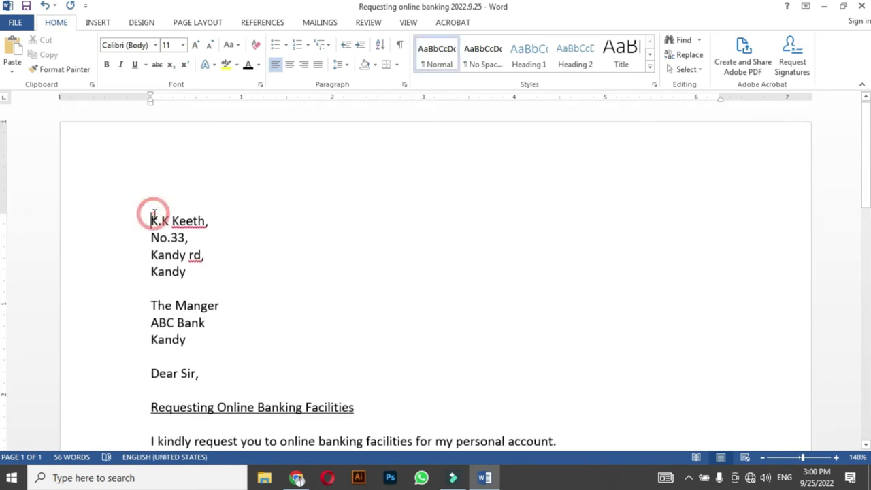
{"action": "scroll", "coordinate": [154, 215], "scroll_direction": "up", "scroll_amount": 2}
{"action": "scroll", "coordinate": [155, 215], "scroll_direction": "down", "scroll_amount": 3}
{"action": "scroll", "coordinate": [353, 307], "scroll_direction": "down", "scroll_amount": 1}
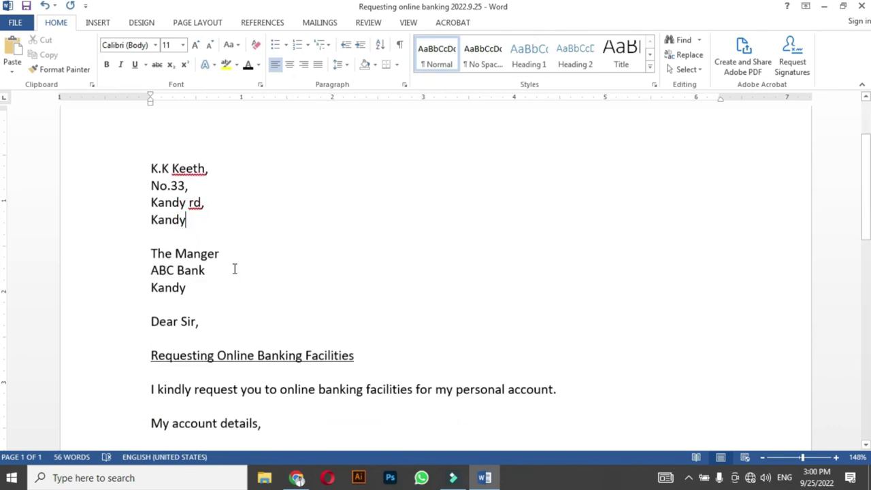
{"action": "type", "text": "."}
{"action": "left_click", "coordinate": [198, 287]}
{"action": "type", "text": "."}
{"action": "scroll", "coordinate": [218, 219], "scroll_direction": "up", "scroll_amount": 3}
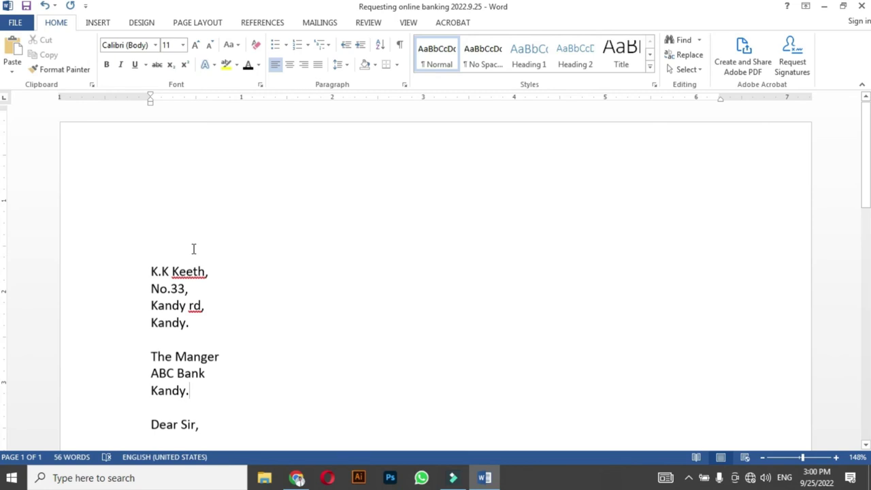
{"action": "scroll", "coordinate": [138, 168], "scroll_direction": "down", "scroll_amount": 3}
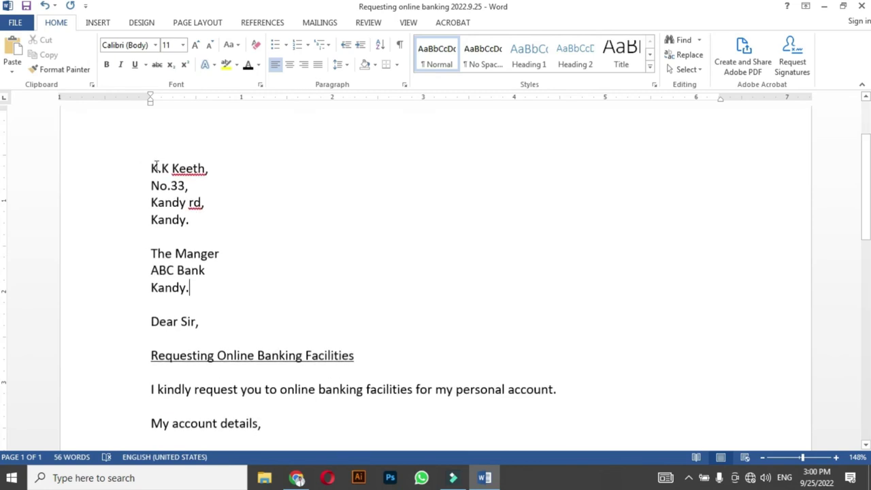
Add the date line '2002 September 22th' under the sender's address, followed by a blank line.
{"action": "left_click", "coordinate": [191, 220]}
{"action": "key", "text": "Return"}
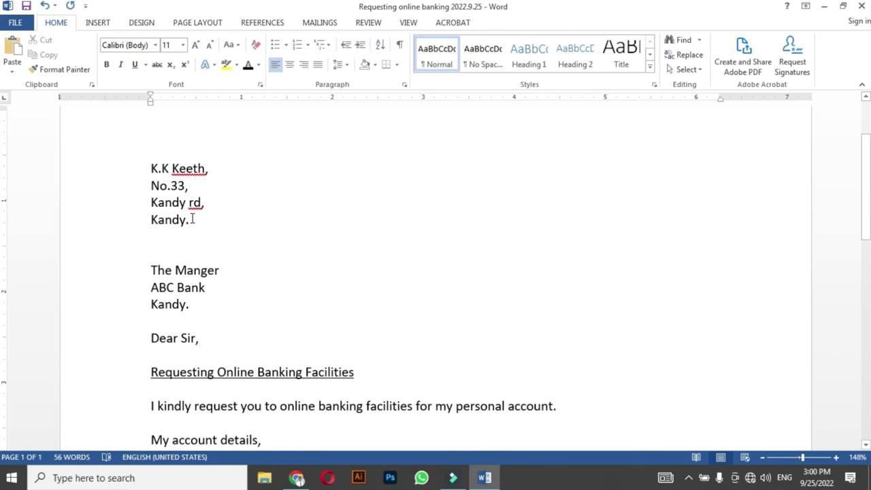
{"action": "type", "text": "2002 "}
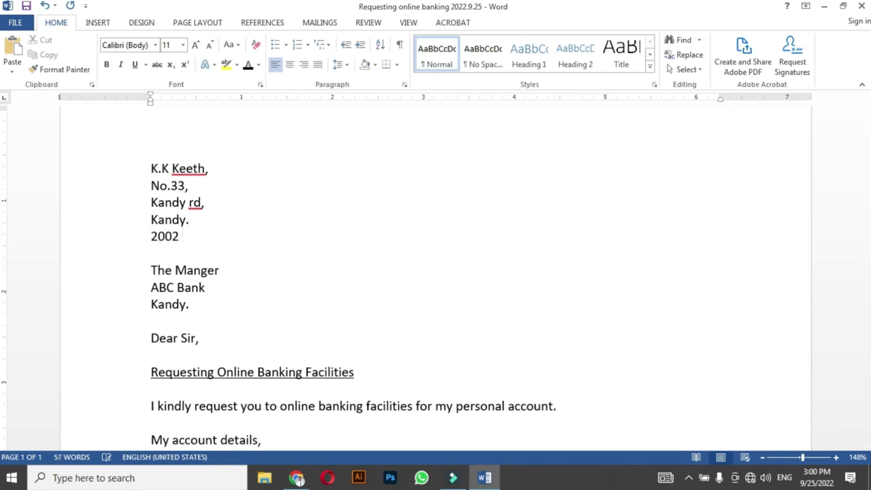
{"action": "type", "text": "September 22th"}
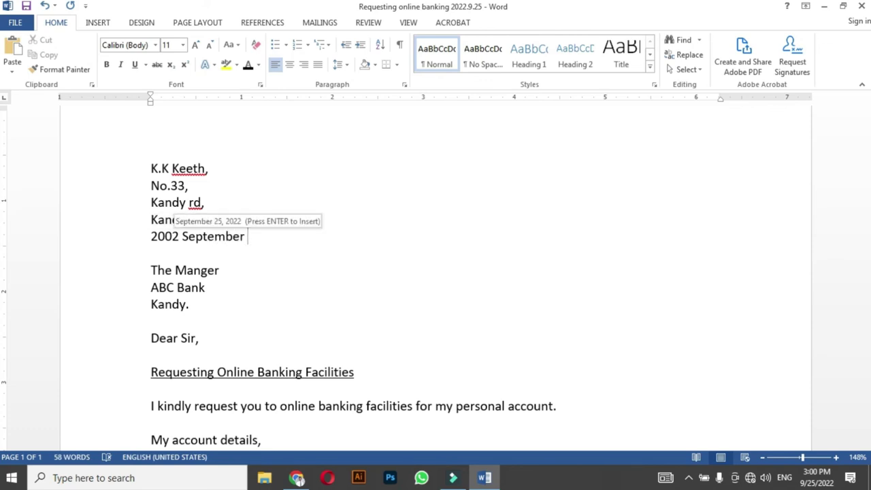
{"action": "key", "text": "Escape"}
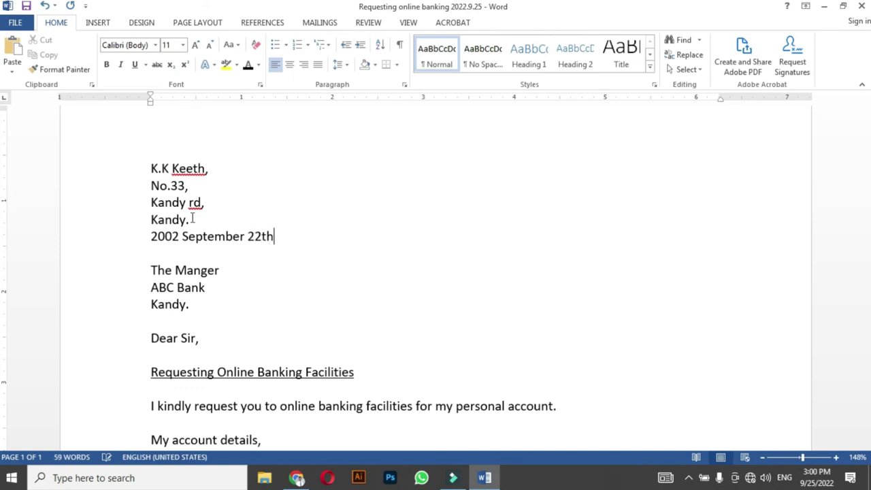
{"action": "key", "text": "Return"}
{"action": "left_click", "coordinate": [173, 268]}
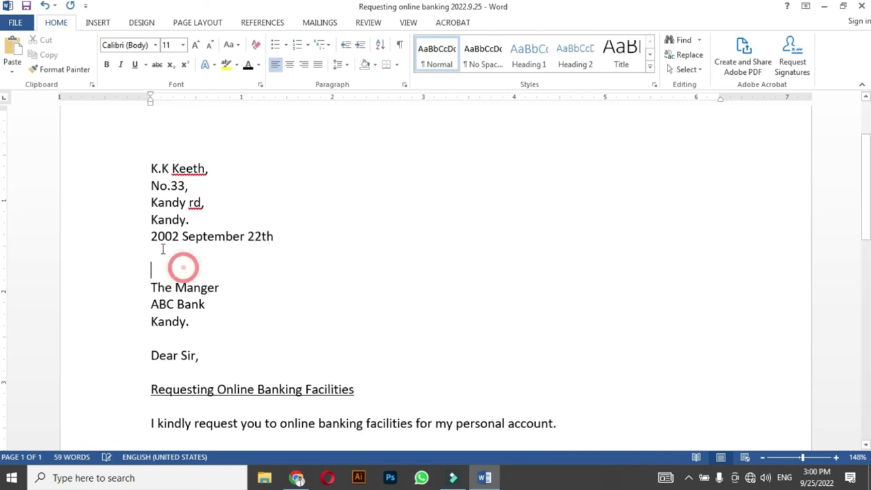
{"action": "left_click", "coordinate": [152, 235]}
{"action": "scroll", "coordinate": [191, 226], "scroll_direction": "down", "scroll_amount": 1}
{"action": "scroll", "coordinate": [190, 227], "scroll_direction": "down", "scroll_amount": 4}
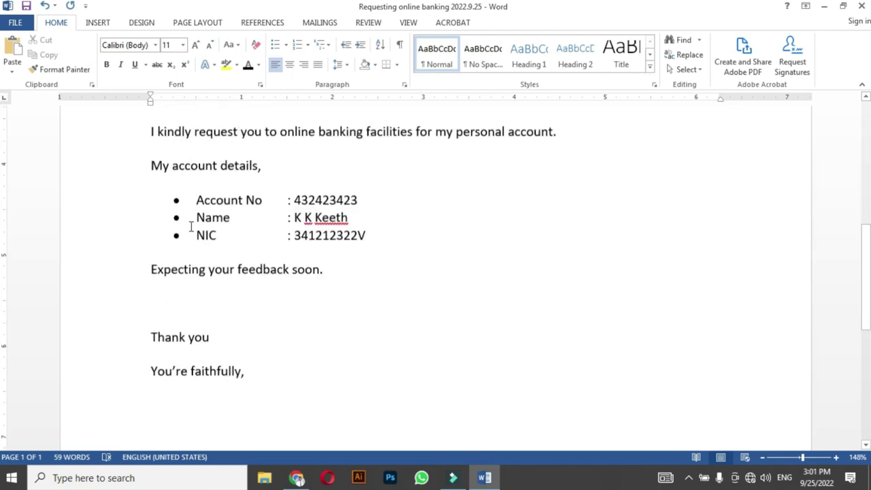
Change the subject line's case to UPPERCASE so it reads 'REQUESTING ONLINE BANKING FACILITIES'.
{"action": "scroll", "coordinate": [194, 225], "scroll_direction": "up", "scroll_amount": 3}
{"action": "scroll", "coordinate": [195, 225], "scroll_direction": "up", "scroll_amount": 1}
{"action": "scroll", "coordinate": [204, 232], "scroll_direction": "up", "scroll_amount": 1}
{"action": "scroll", "coordinate": [237, 251], "scroll_direction": "down", "scroll_amount": 2}
{"action": "scroll", "coordinate": [238, 253], "scroll_direction": "down", "scroll_amount": 4}
{"action": "scroll", "coordinate": [241, 247], "scroll_direction": "up", "scroll_amount": 4}
{"action": "scroll", "coordinate": [244, 246], "scroll_direction": "down", "scroll_amount": 4}
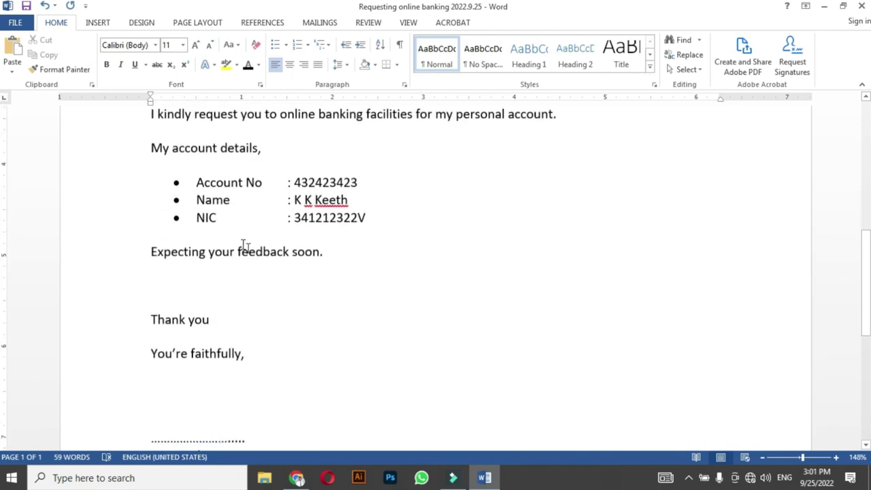
{"action": "scroll", "coordinate": [278, 292], "scroll_direction": "down", "scroll_amount": 4}
{"action": "scroll", "coordinate": [281, 291], "scroll_direction": "down", "scroll_amount": 3}
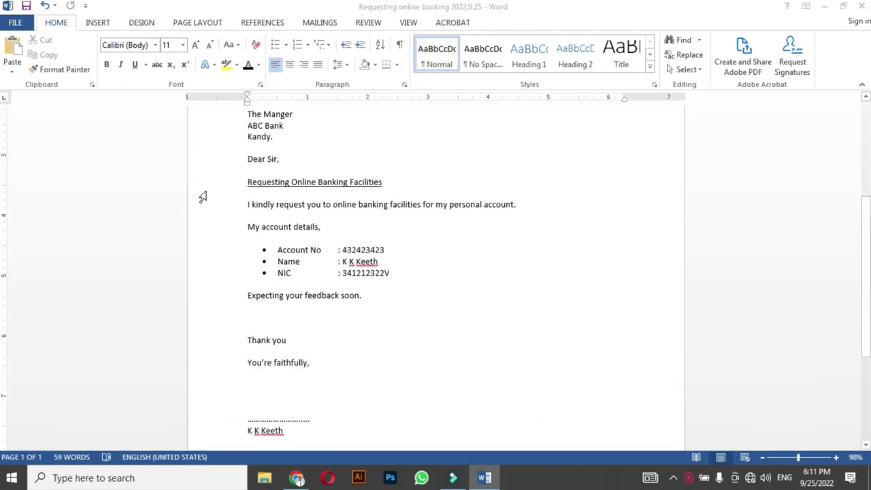
{"action": "scroll", "coordinate": [214, 233], "scroll_direction": "up", "scroll_amount": 2}
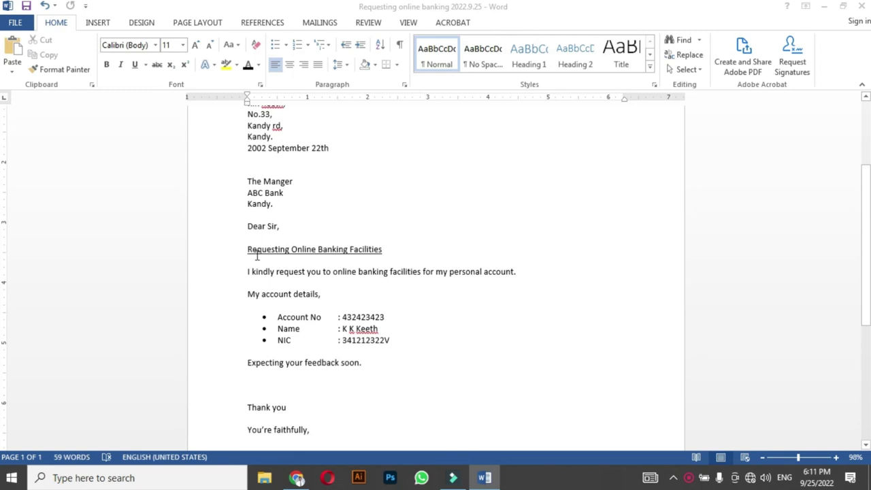
{"action": "left_click", "coordinate": [227, 250]}
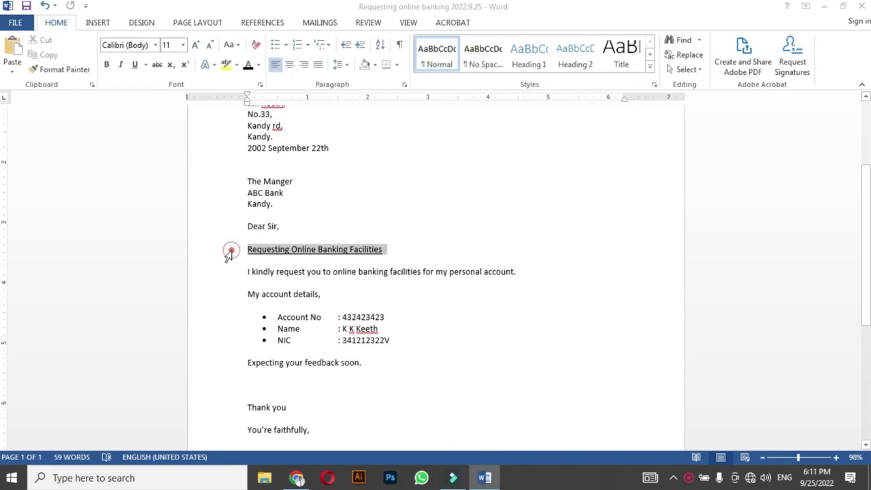
{"action": "left_click", "coordinate": [806, 461]}
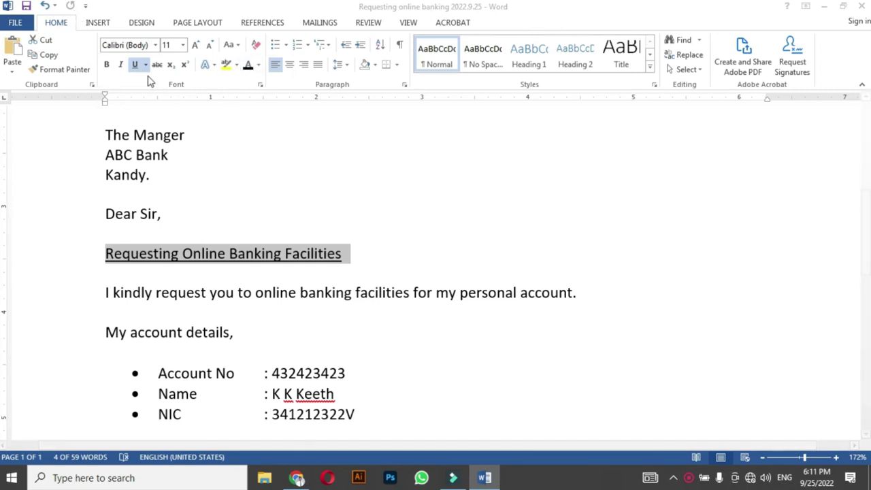
{"action": "left_click", "coordinate": [231, 45]}
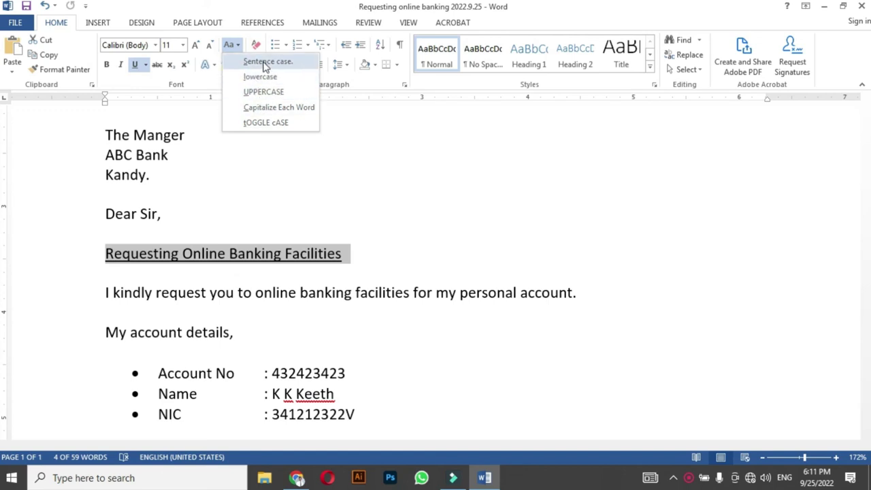
{"action": "left_click", "coordinate": [263, 92]}
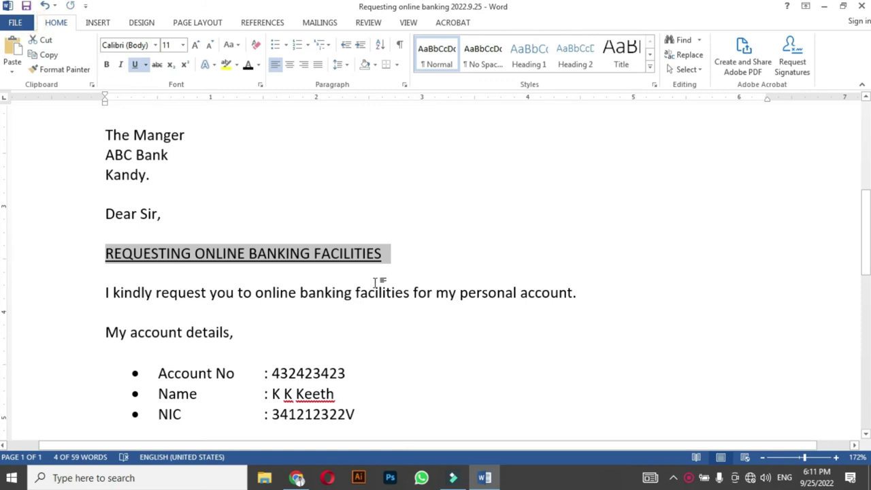
{"action": "scroll", "coordinate": [375, 281], "scroll_direction": "down", "scroll_amount": 2}
{"action": "scroll", "coordinate": [374, 279], "scroll_direction": "down", "scroll_amount": 5}
{"action": "scroll", "coordinate": [374, 279], "scroll_direction": "up", "scroll_amount": 6}
{"action": "scroll", "coordinate": [374, 280], "scroll_direction": "up", "scroll_amount": 1}
{"action": "scroll", "coordinate": [374, 279], "scroll_direction": "up", "scroll_amount": 6}
{"action": "scroll", "coordinate": [374, 279], "scroll_direction": "down", "scroll_amount": 5}
{"action": "scroll", "coordinate": [375, 280], "scroll_direction": "down", "scroll_amount": 1}
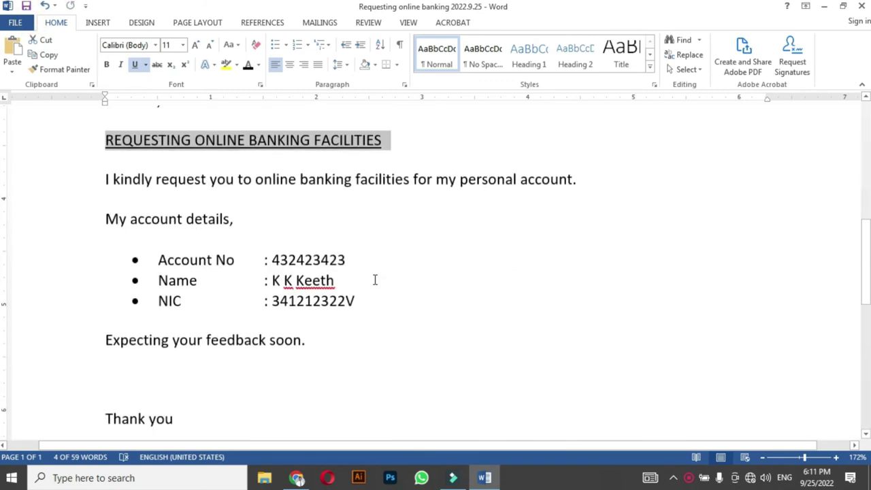
{"action": "scroll", "coordinate": [374, 280], "scroll_direction": "up", "scroll_amount": 7}
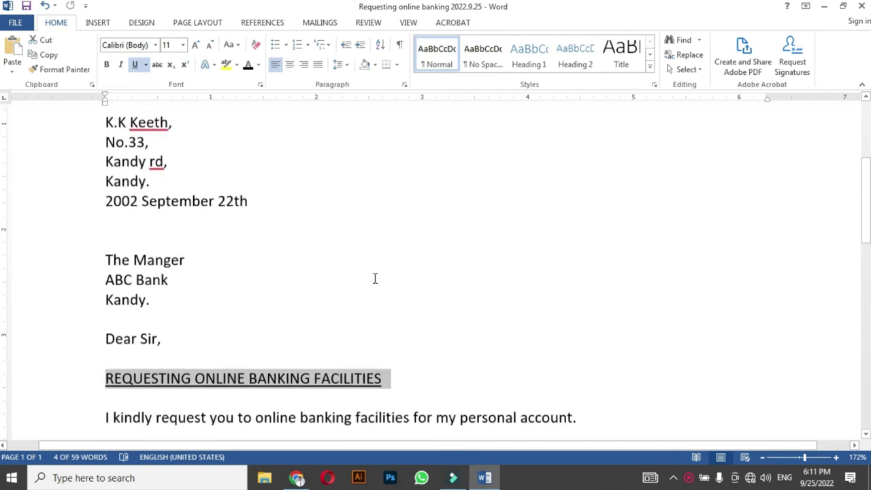
{"action": "left_click_drag", "start_coordinate": [802, 457], "coordinate": [795, 457]}
{"action": "scroll", "coordinate": [678, 272], "scroll_direction": "down", "scroll_amount": 5}
{"action": "scroll", "coordinate": [517, 280], "scroll_direction": "up", "scroll_amount": 1}
{"action": "scroll", "coordinate": [517, 279], "scroll_direction": "up", "scroll_amount": 1}
{"action": "left_click", "coordinate": [465, 291]}
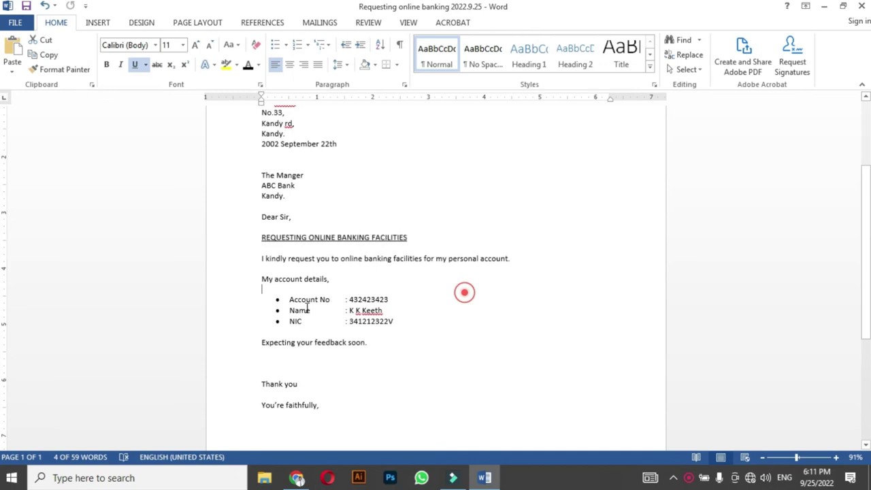
{"action": "scroll", "coordinate": [314, 294], "scroll_direction": "up", "scroll_amount": 6}
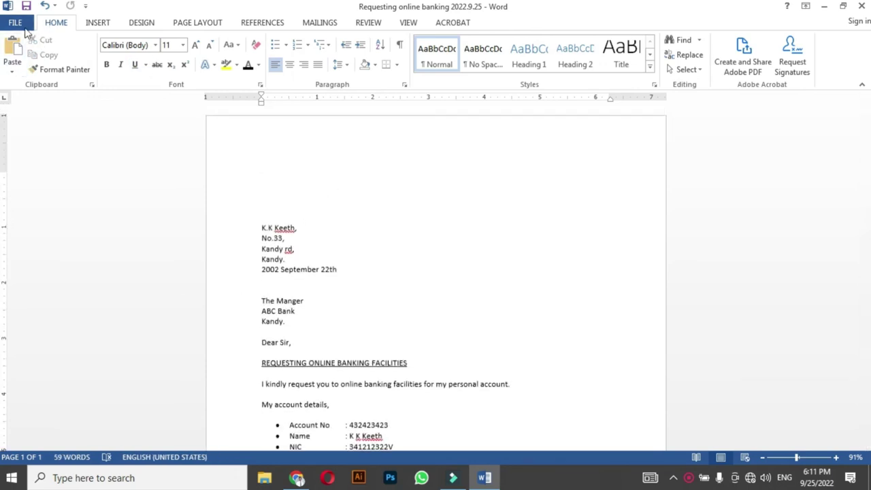
Show the letter in the File > Print preview, zooming the preview between 86% and 108%.
{"action": "left_click", "coordinate": [16, 22]}
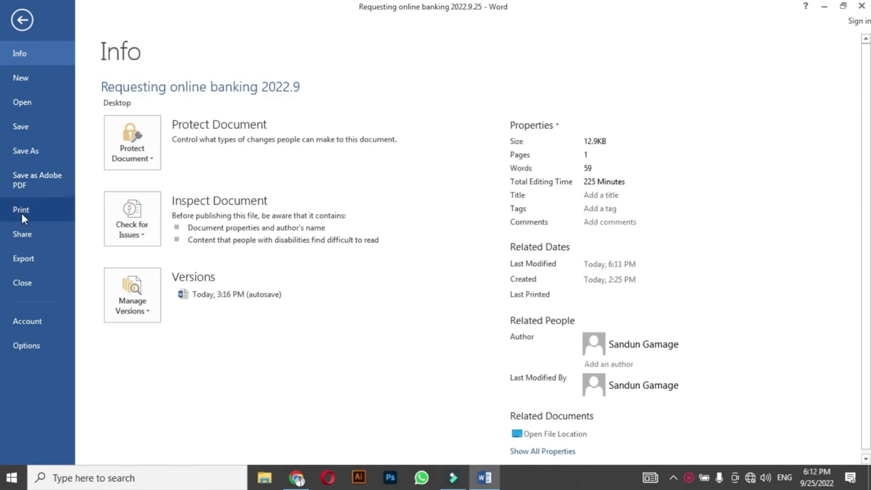
{"action": "left_click", "coordinate": [21, 212]}
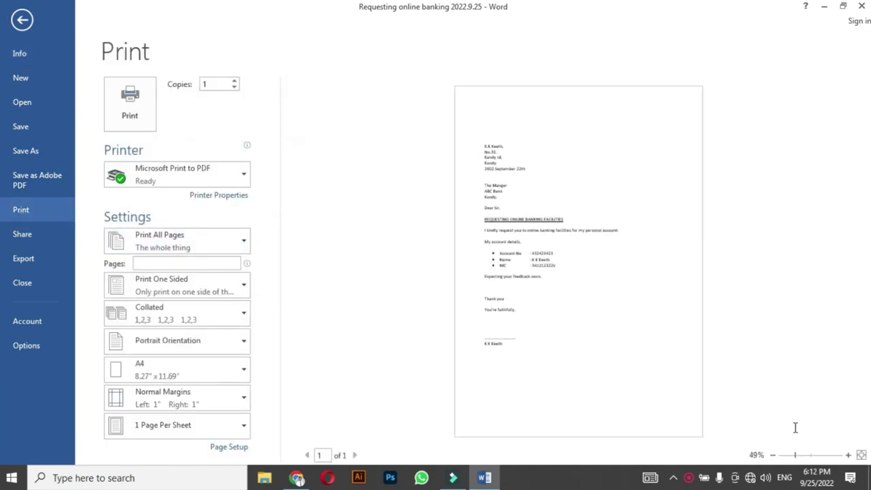
{"action": "left_click", "coordinate": [810, 455]}
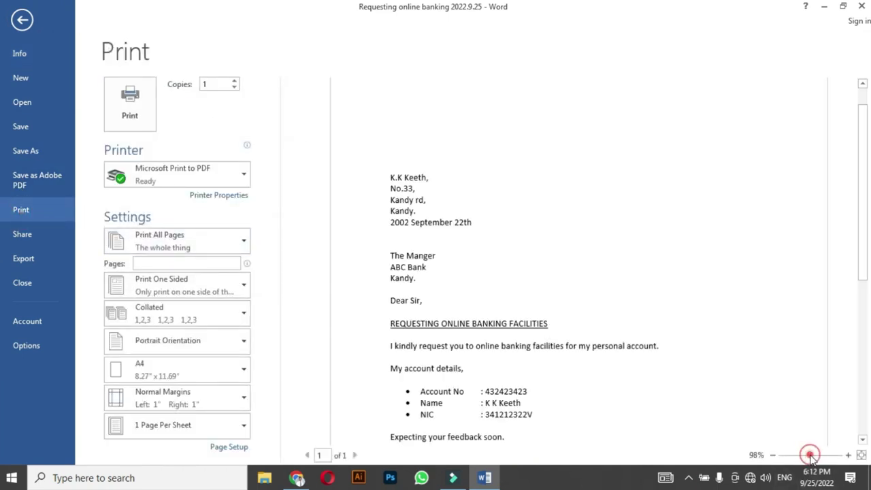
{"action": "scroll", "coordinate": [633, 262], "scroll_direction": "down", "scroll_amount": 3}
{"action": "scroll", "coordinate": [633, 262], "scroll_direction": "down", "scroll_amount": 2}
{"action": "scroll", "coordinate": [633, 262], "scroll_direction": "down", "scroll_amount": 1}
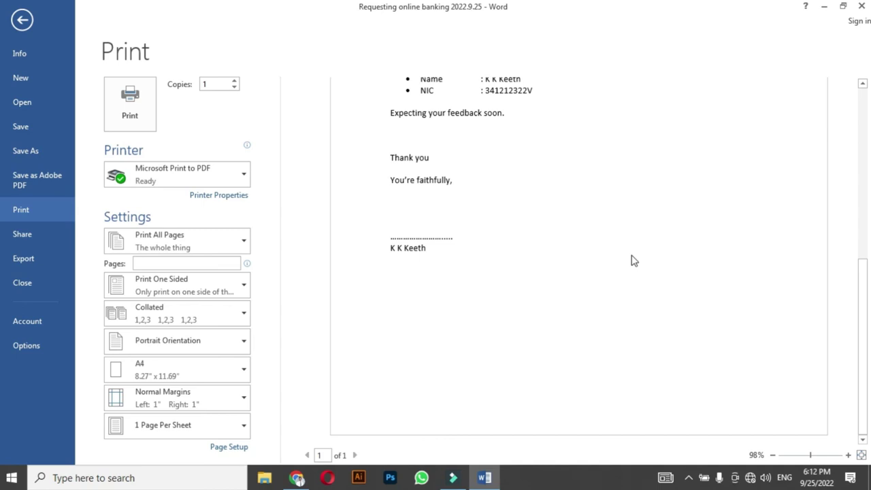
{"action": "left_click", "coordinate": [808, 455]}
{"action": "left_click", "coordinate": [800, 455]}
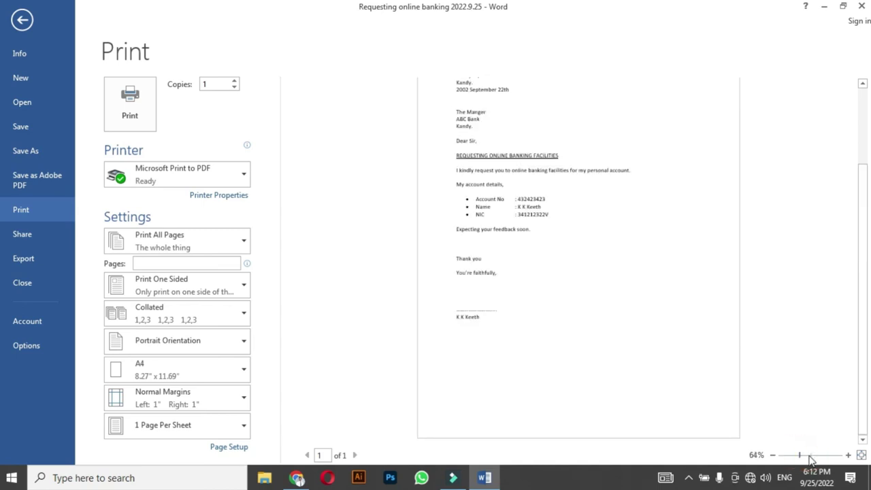
{"action": "left_click", "coordinate": [811, 455]}
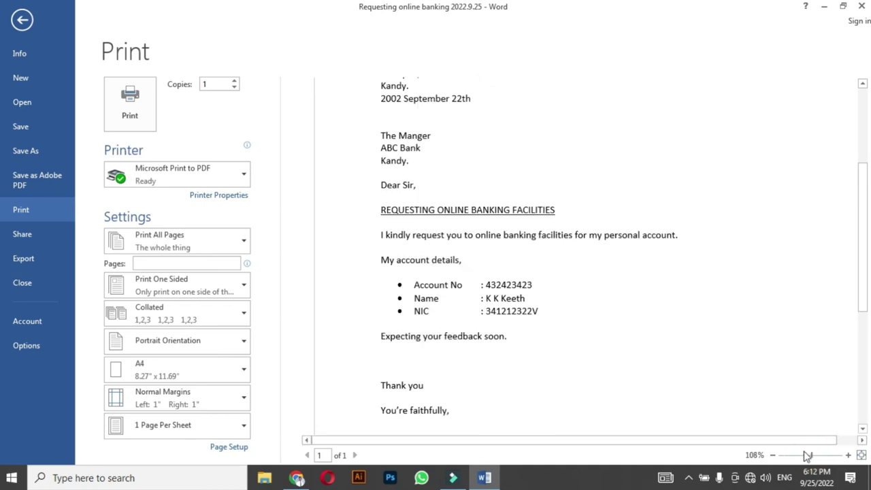
{"action": "left_click", "coordinate": [806, 455]}
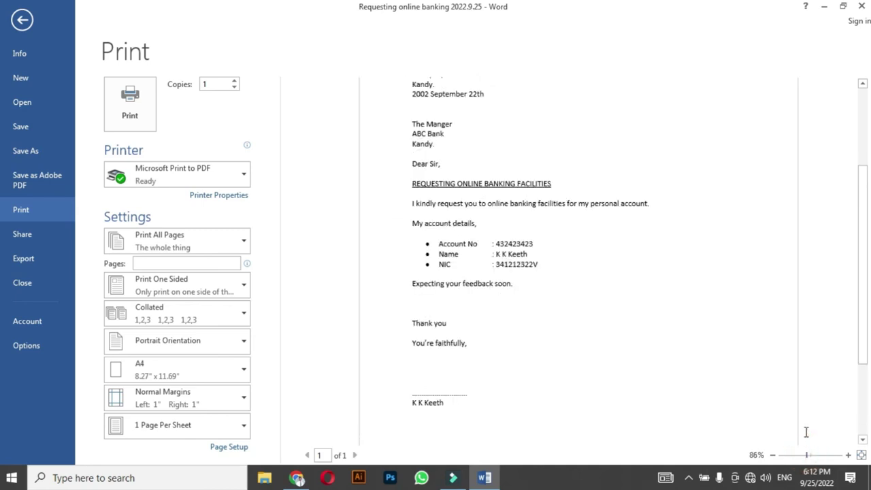
{"action": "scroll", "coordinate": [667, 329], "scroll_direction": "up", "scroll_amount": 3}
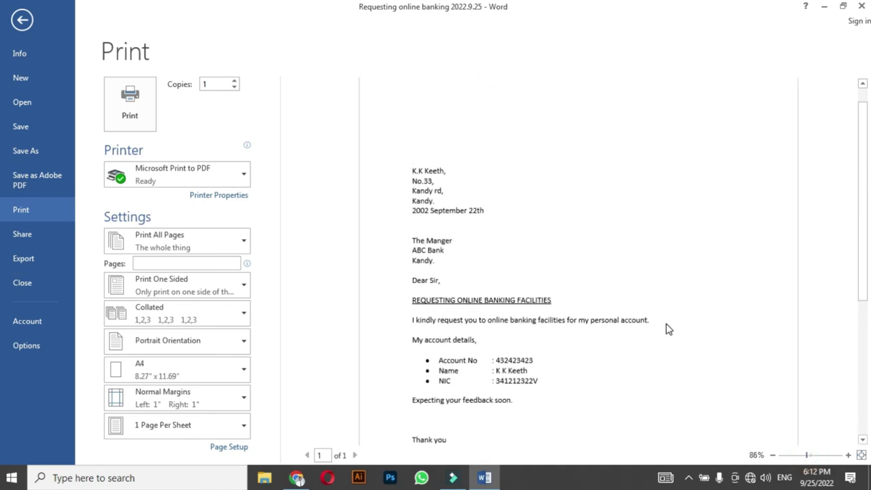
{"action": "scroll", "coordinate": [666, 329], "scroll_direction": "down", "scroll_amount": 2}
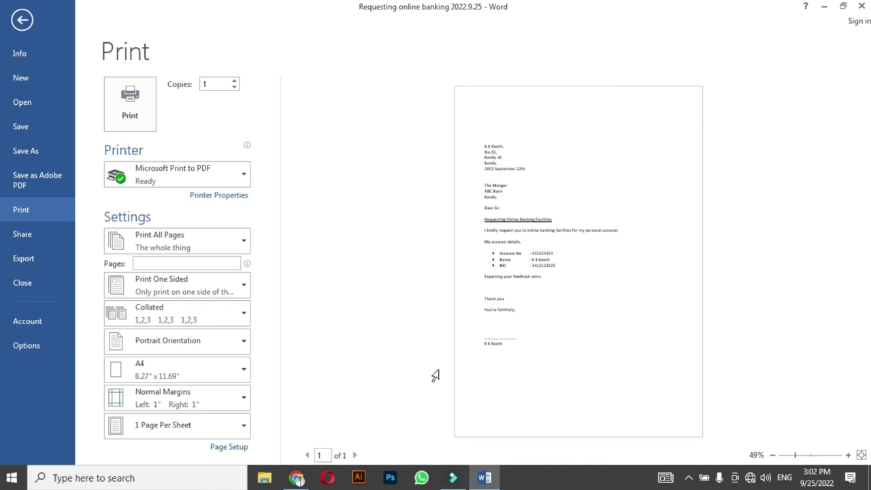
Exit Backstage to the letter's editing view and scroll over the page.
{"action": "left_click", "coordinate": [27, 24]}
{"action": "scroll", "coordinate": [498, 311], "scroll_direction": "down", "scroll_amount": 4}
{"action": "scroll", "coordinate": [497, 307], "scroll_direction": "down", "scroll_amount": 2}
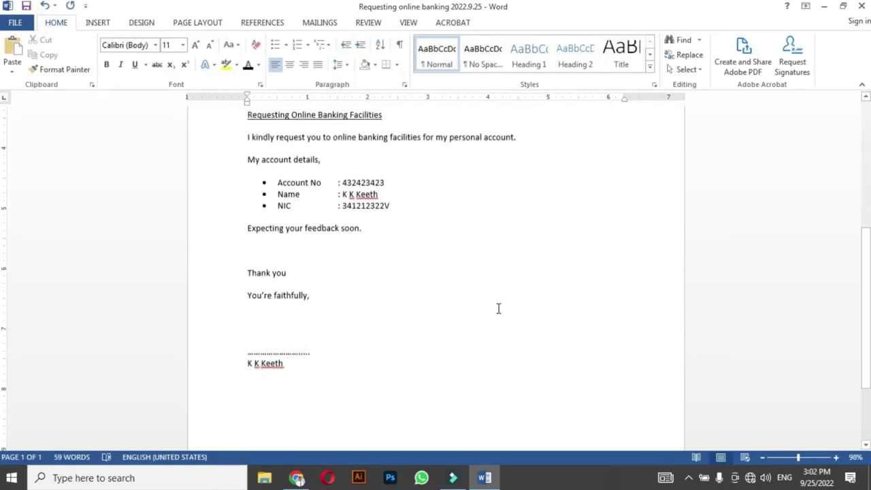
{"action": "scroll", "coordinate": [498, 307], "scroll_direction": "up", "scroll_amount": 2}
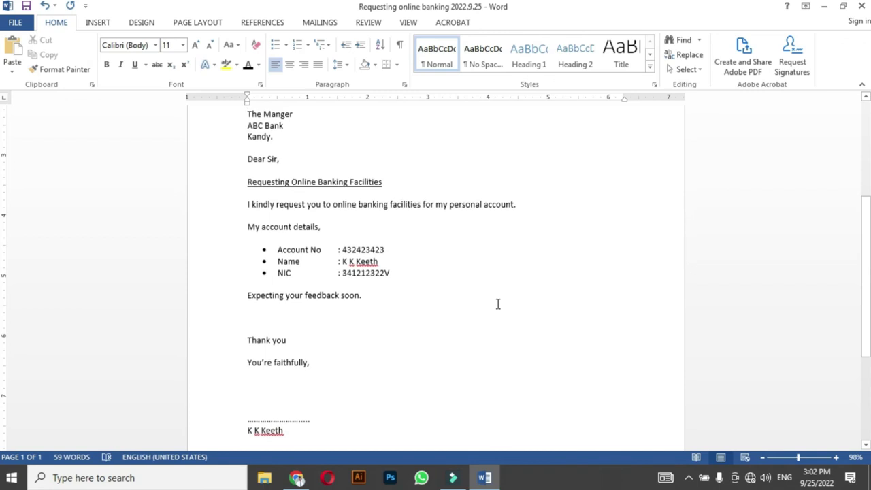